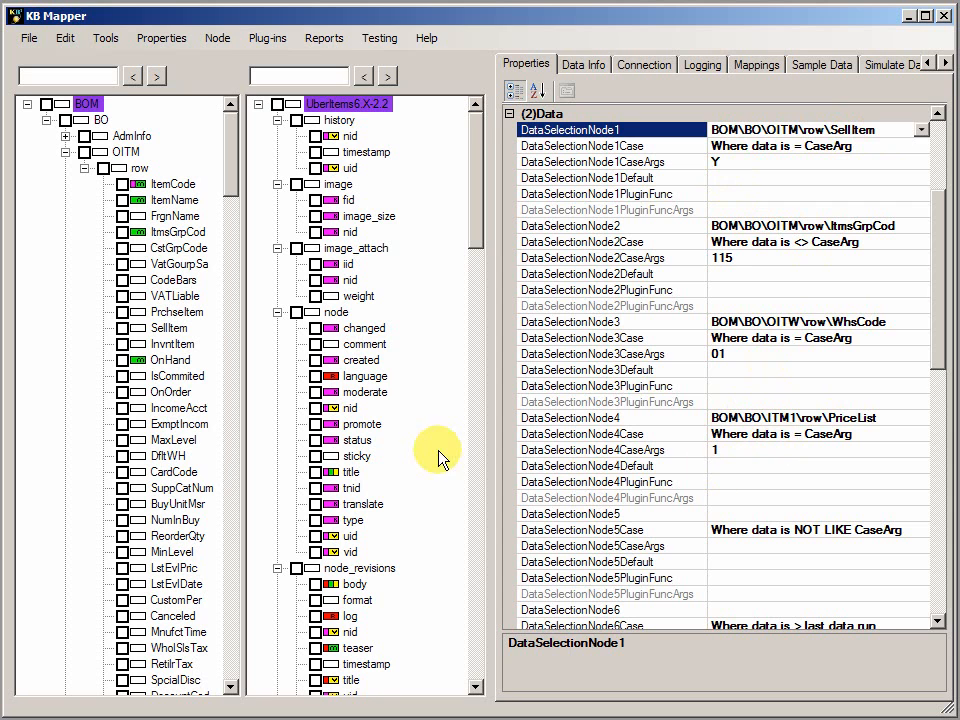
Examine the fields of the BOM source tree against the UberItems6.X-2.2 destination tree
click(354, 105)
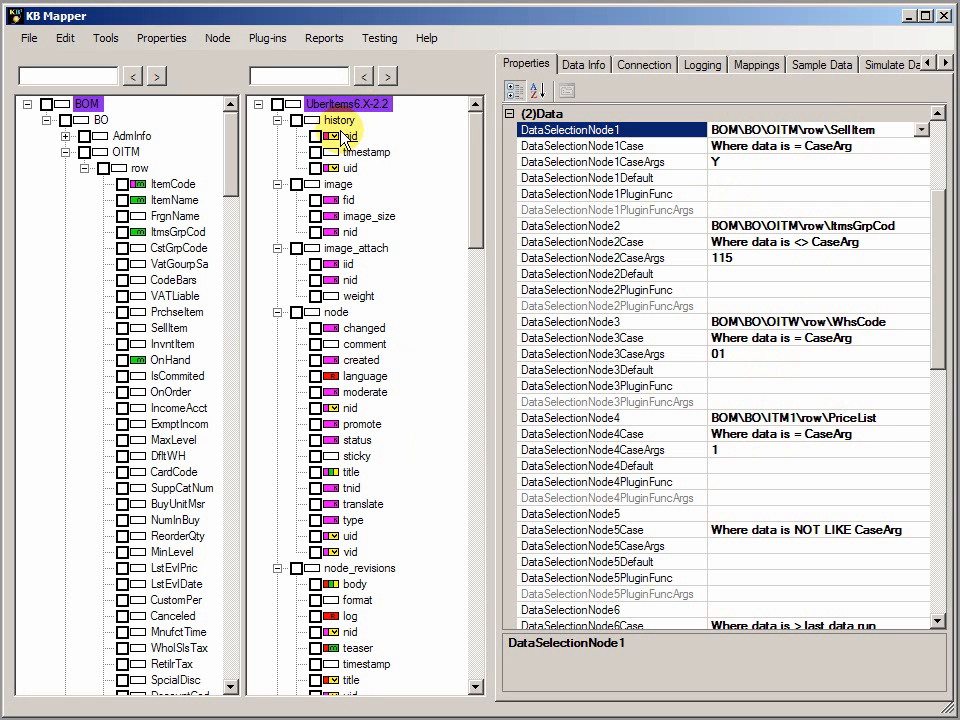
click(87, 105)
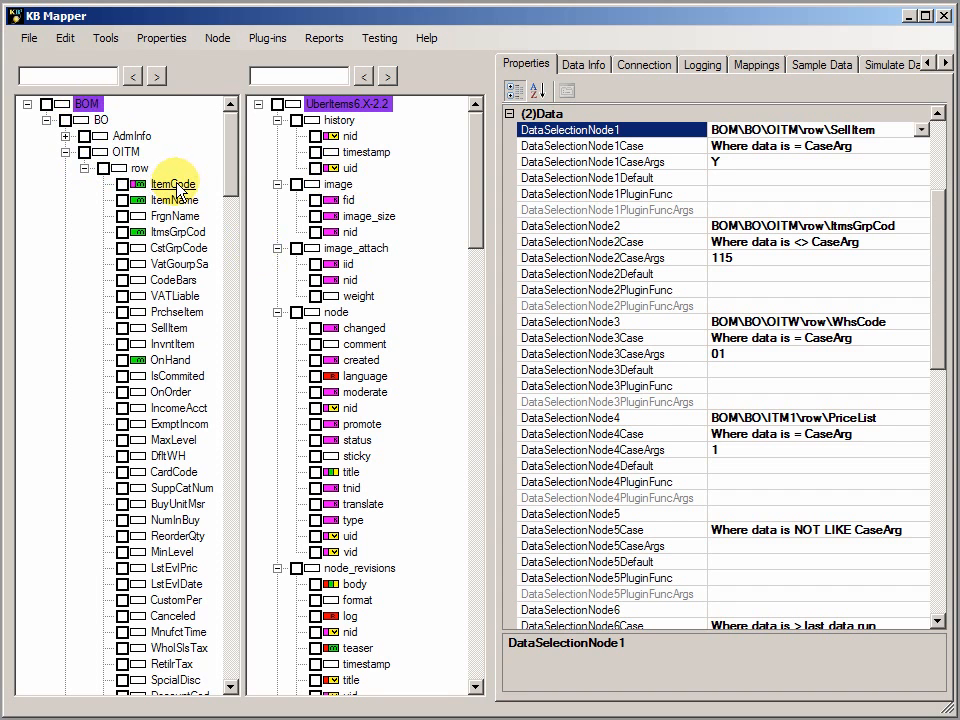
drag(231, 154, 251, 660)
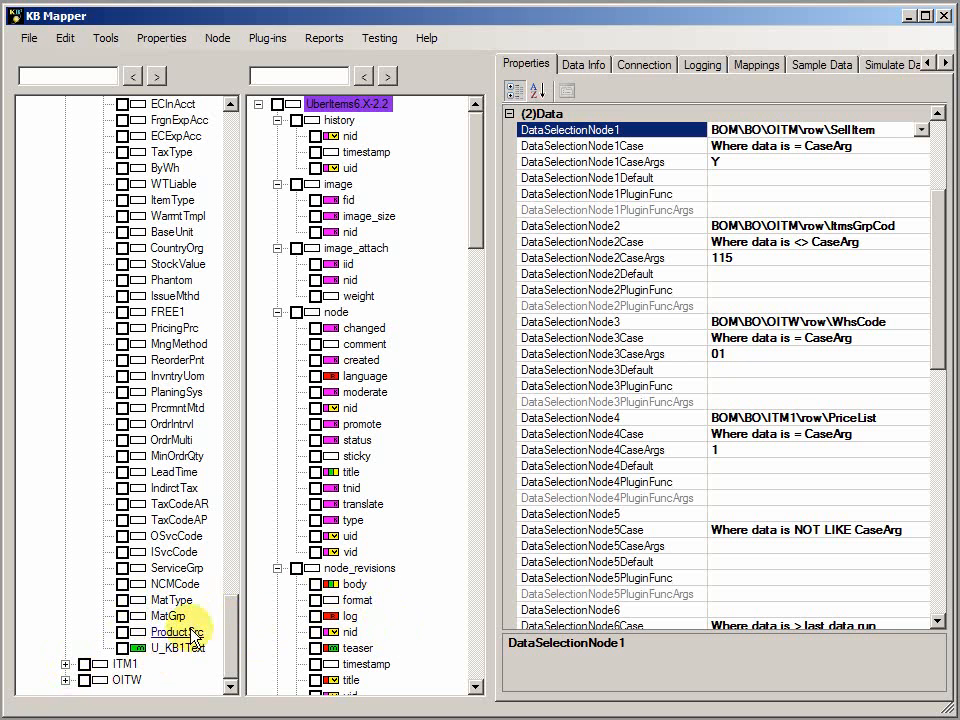
drag(242, 628, 223, 129)
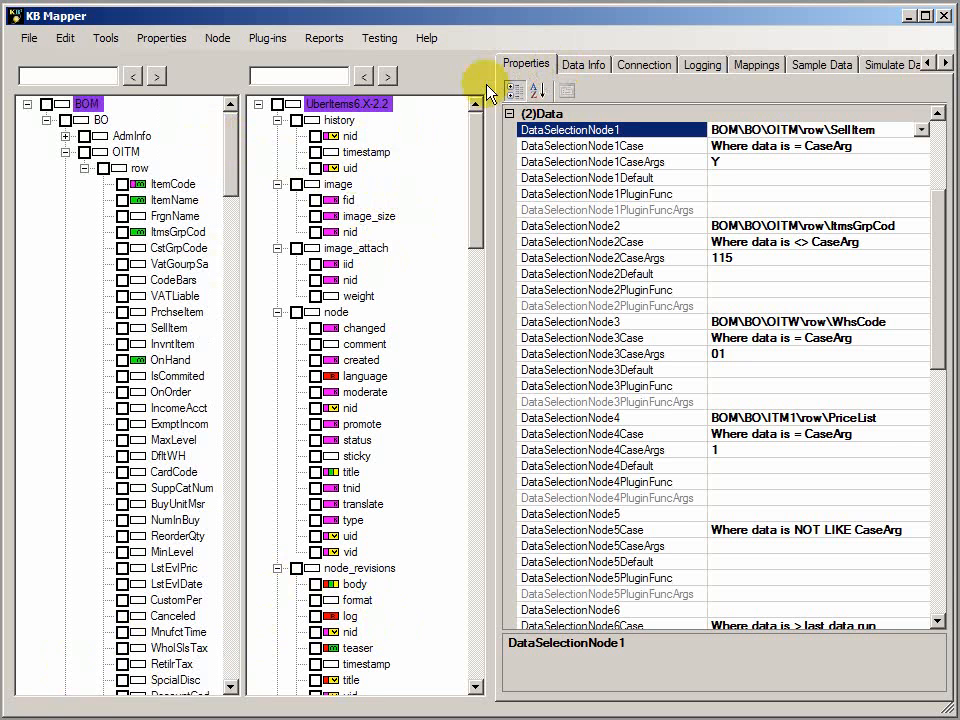
click(84, 106)
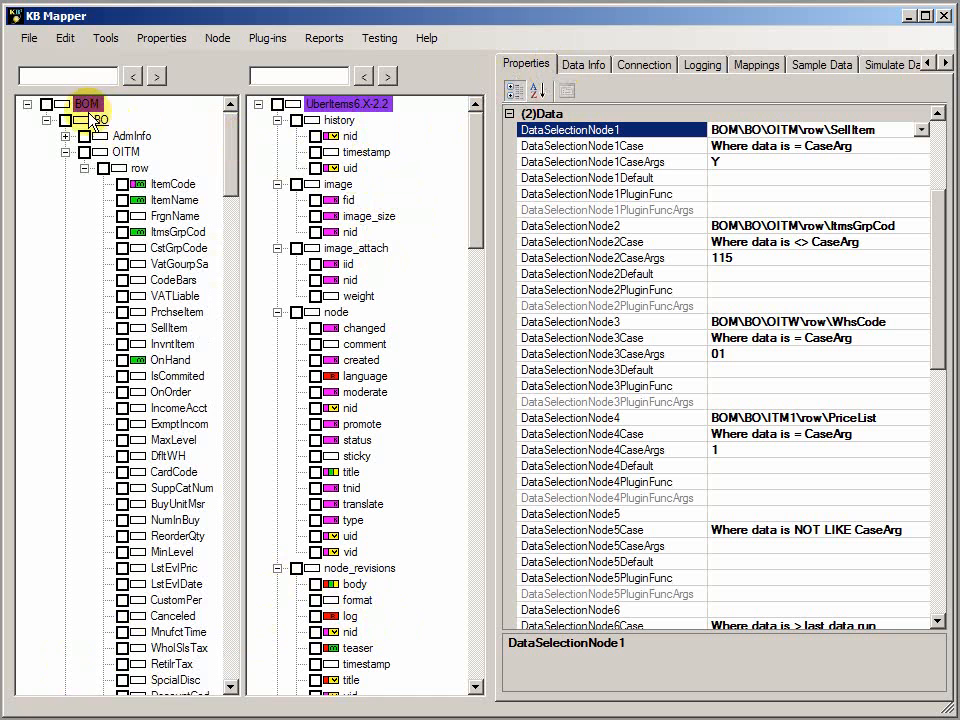
Inspect the ItemCode source field's properties and its data info, including the PrimaryKey attribute
click(172, 186)
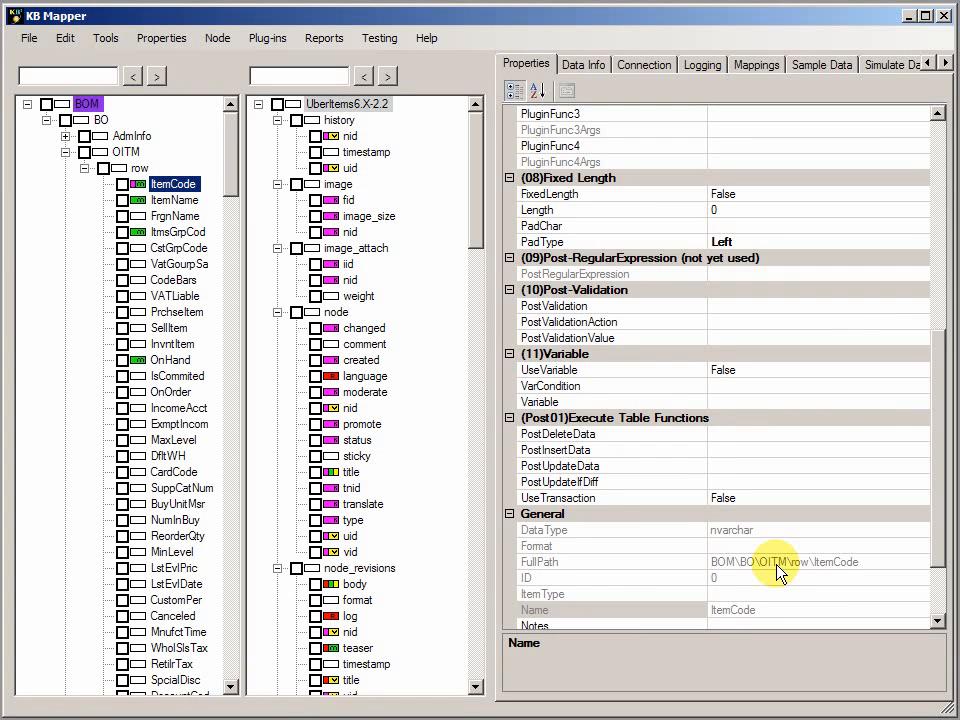
click(583, 62)
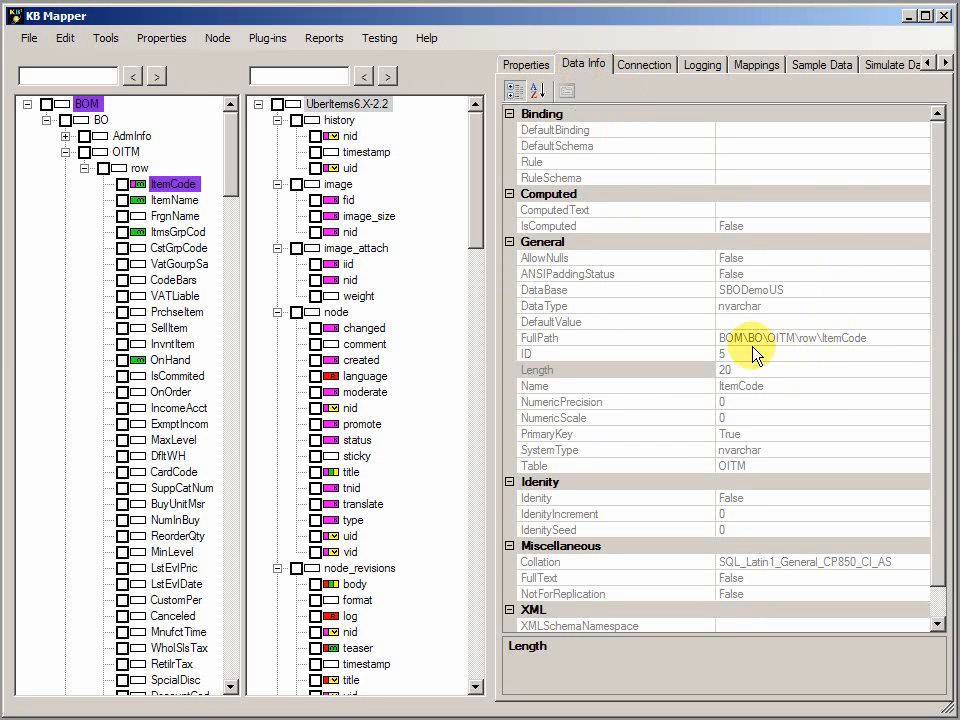
click(749, 437)
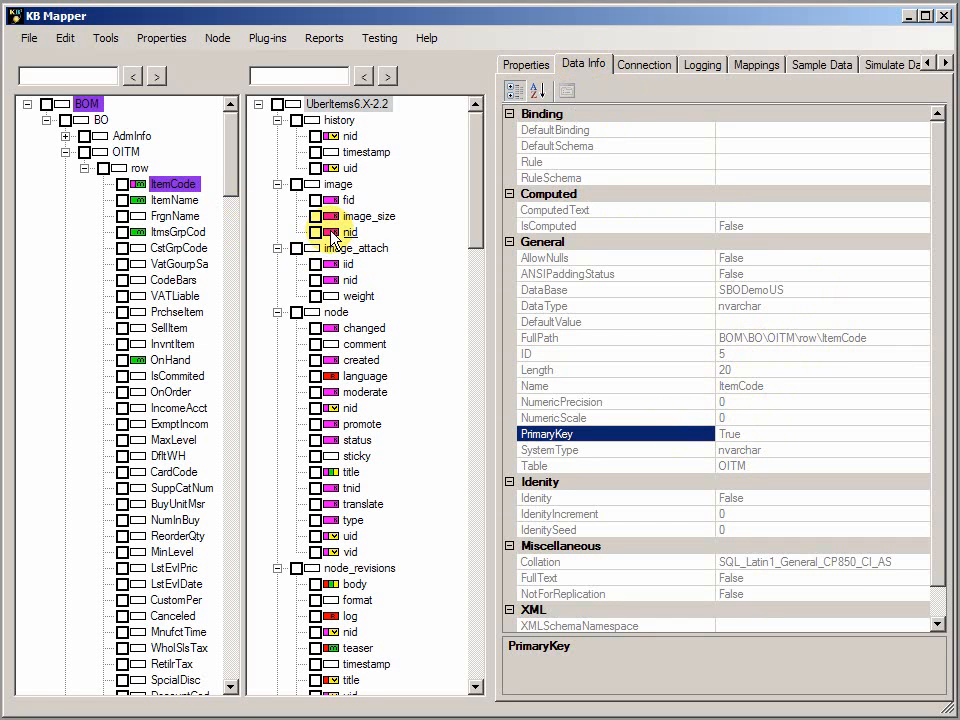
Inspect the ItemName source field's mappings and properties, and the linked fields and variable settings of nid under the destination node table
click(176, 200)
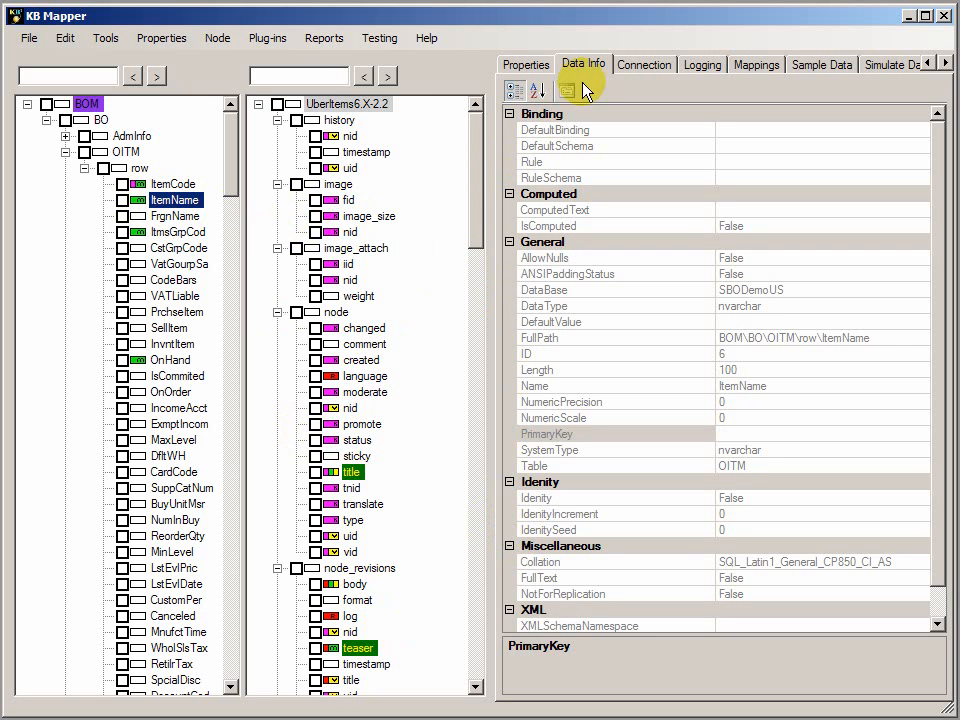
click(527, 67)
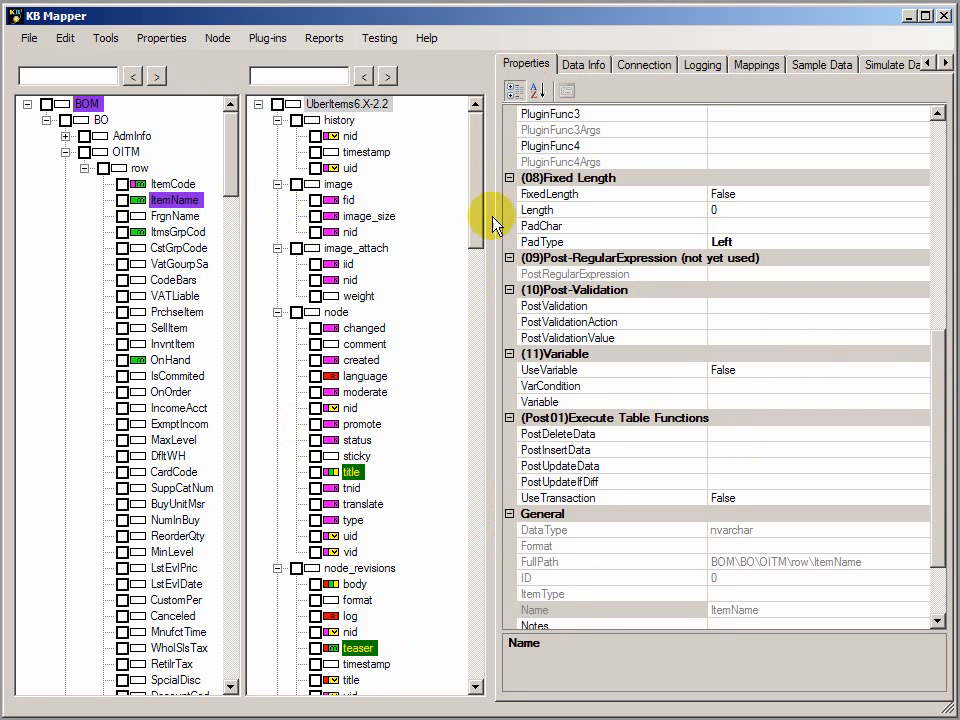
click(348, 408)
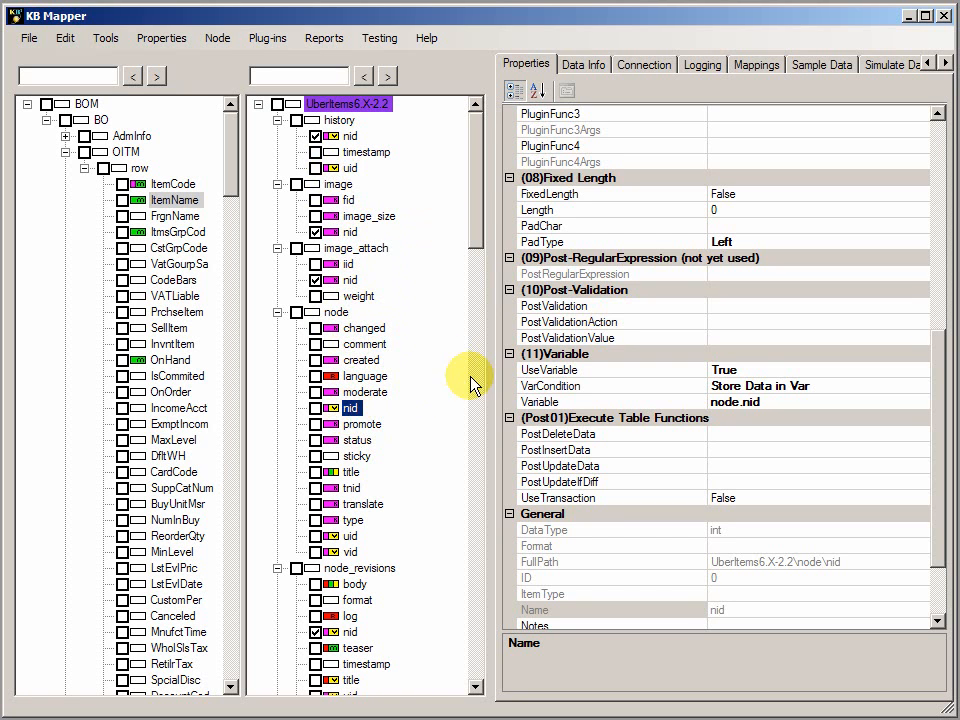
drag(476, 210, 481, 178)
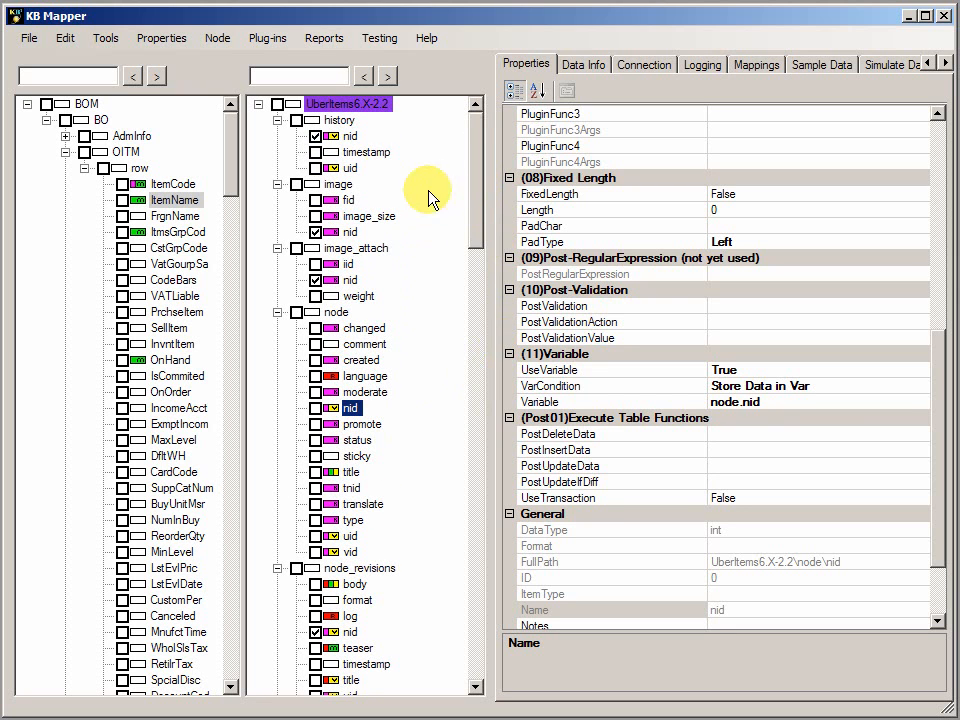
Map the OnOrder source field to the comment field of the destination node table
click(170, 393)
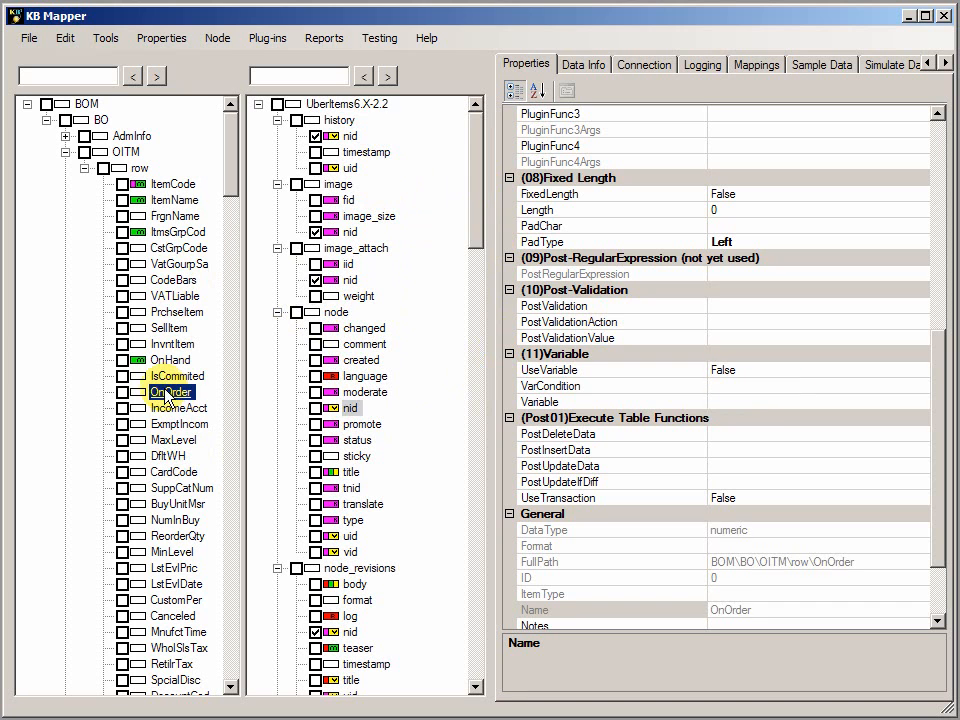
click(360, 345)
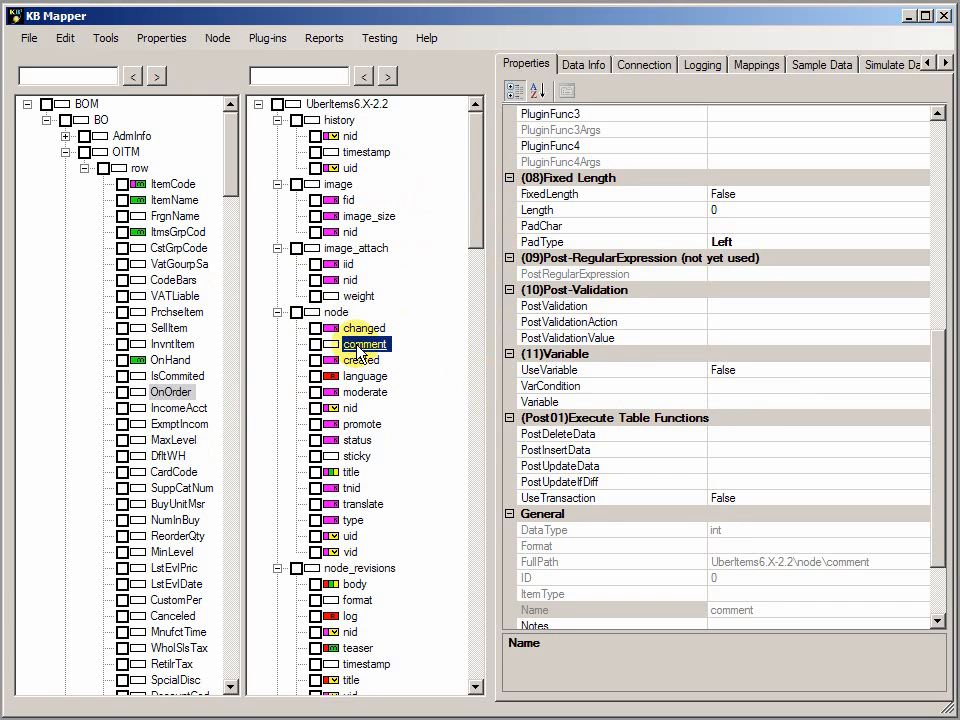
right_click(357, 348)
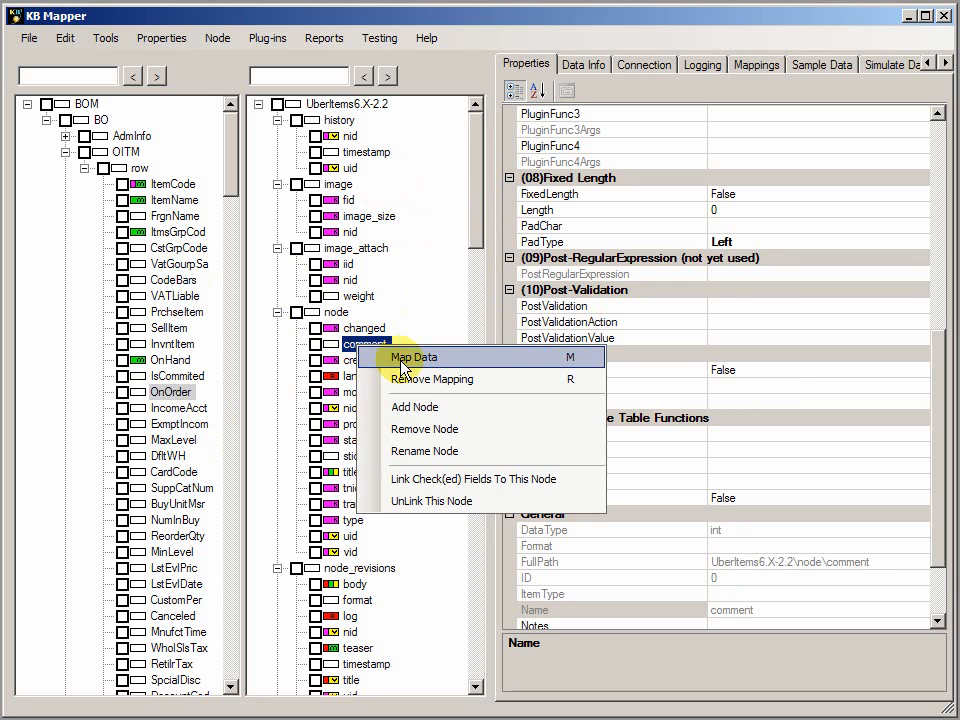
click(392, 355)
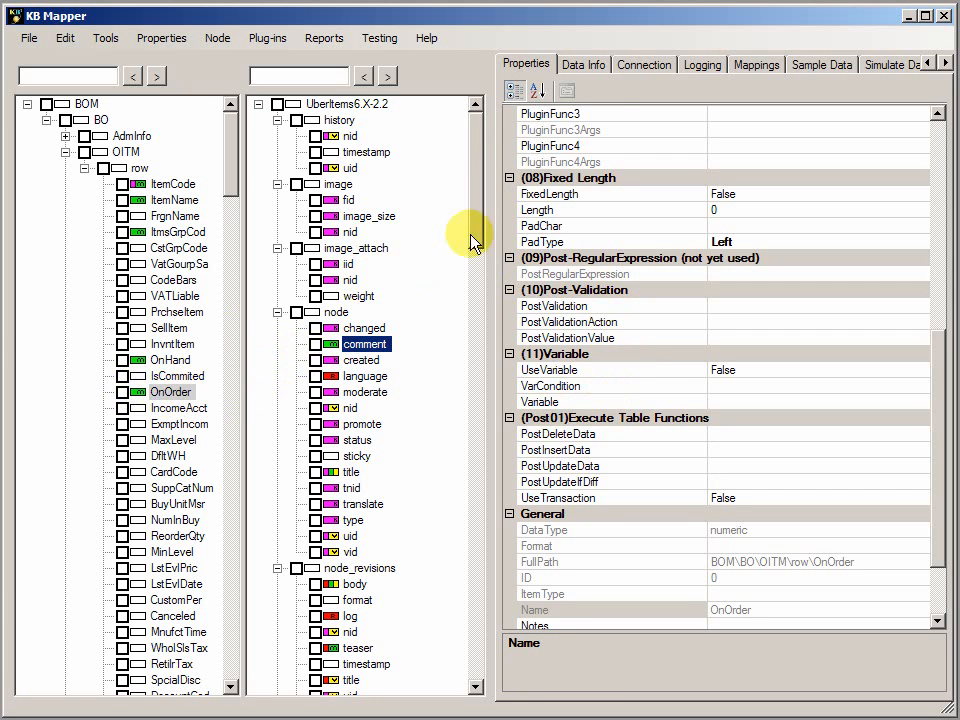
Run a full data simulation of the mapping with a simulate count of 1
click(945, 63)
click(945, 63)
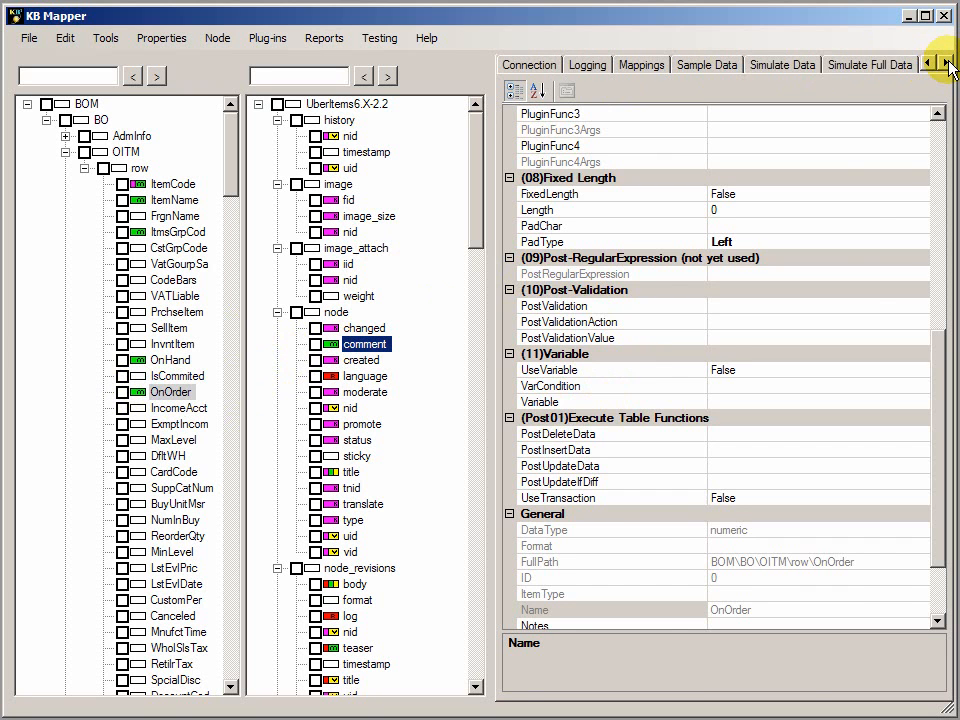
click(890, 68)
click(775, 95)
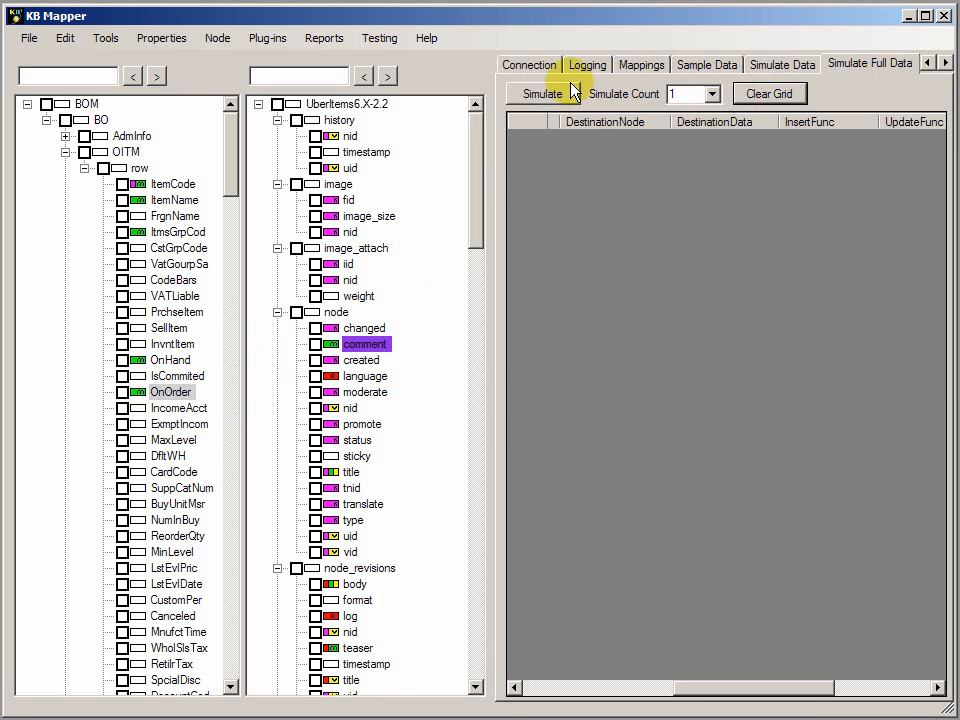
click(550, 97)
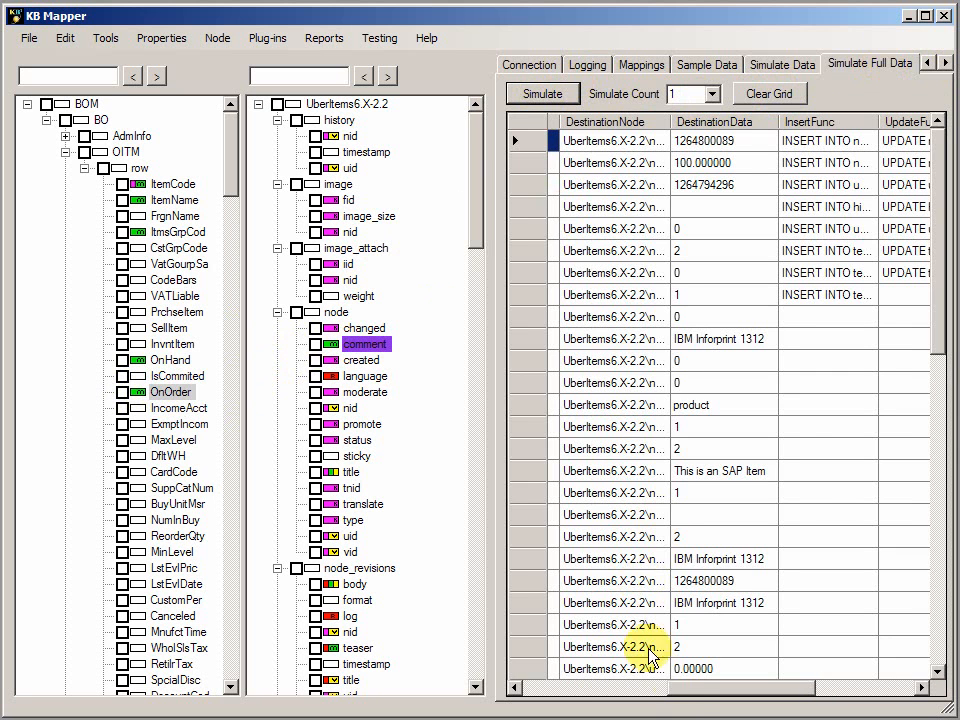
Review the source, destination and SQL function columns of the full simulation results and clear the grid
drag(643, 686, 606, 684)
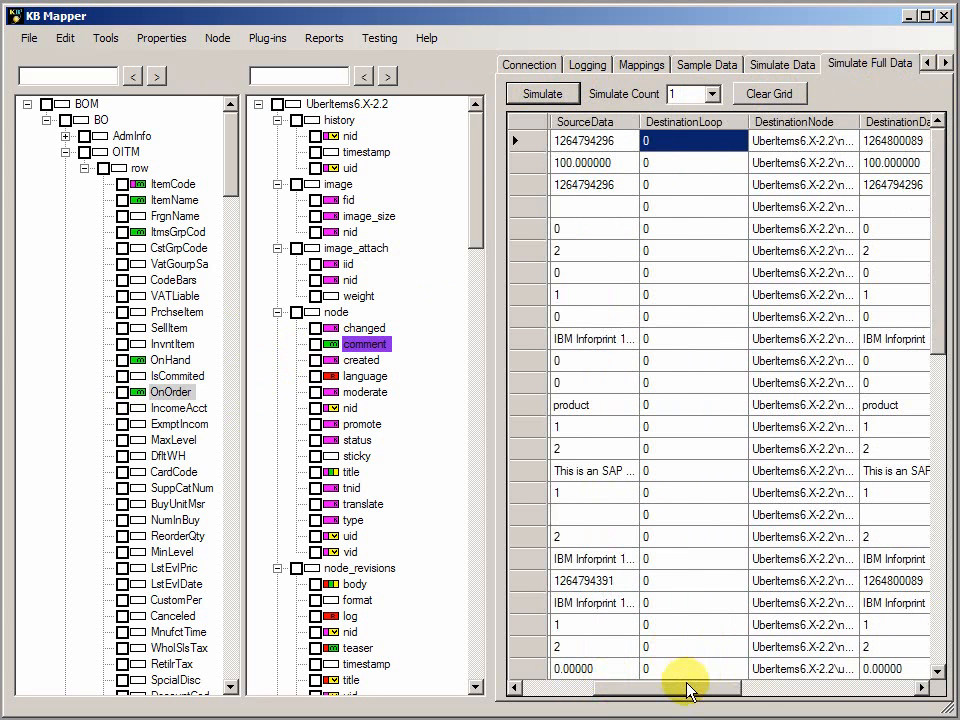
drag(688, 688, 762, 688)
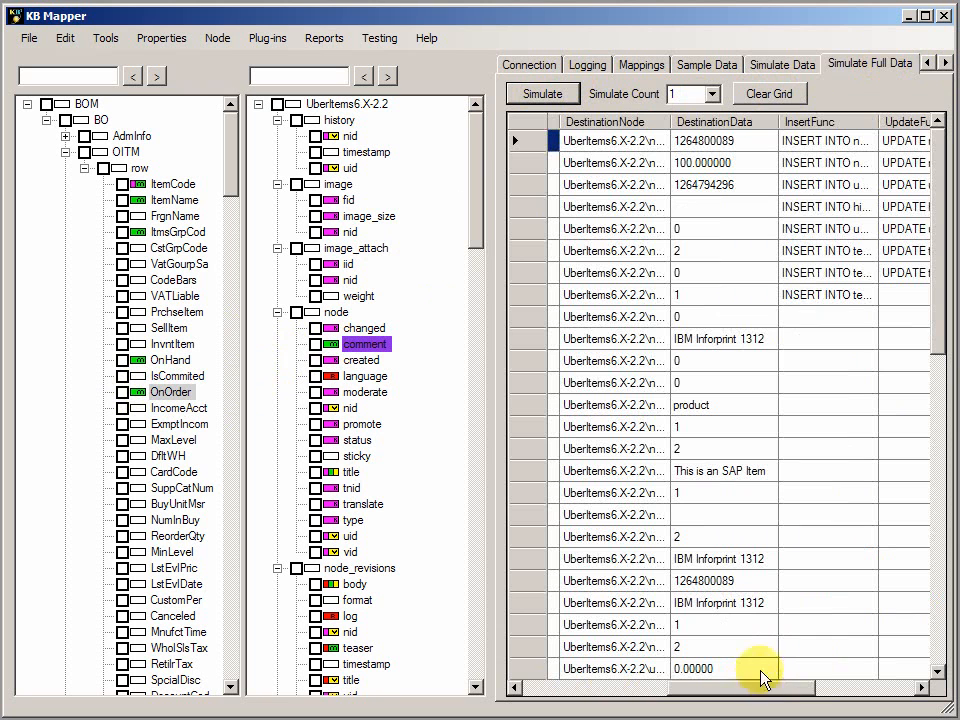
drag(748, 690, 597, 708)
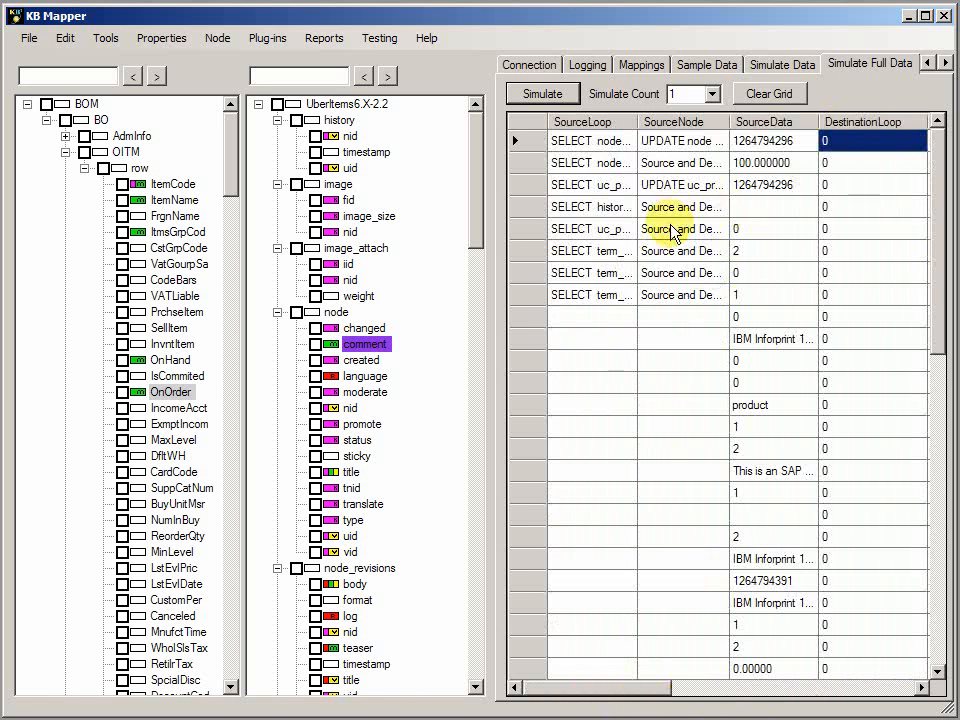
click(768, 92)
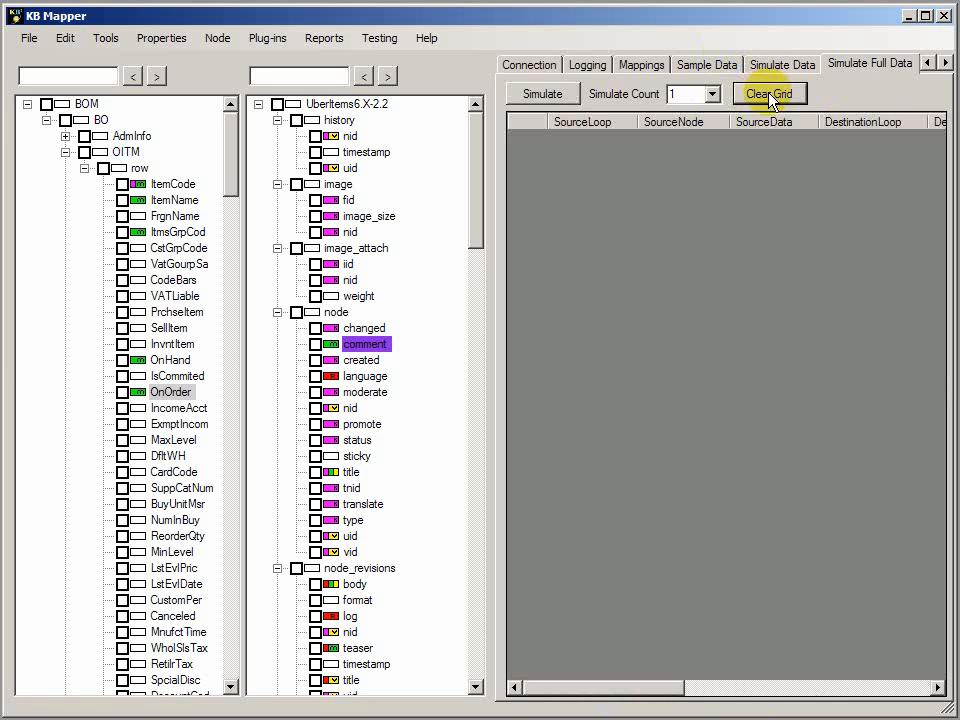
Retrieve sample data for the destination node table and examine its columns through node.vid
click(695, 66)
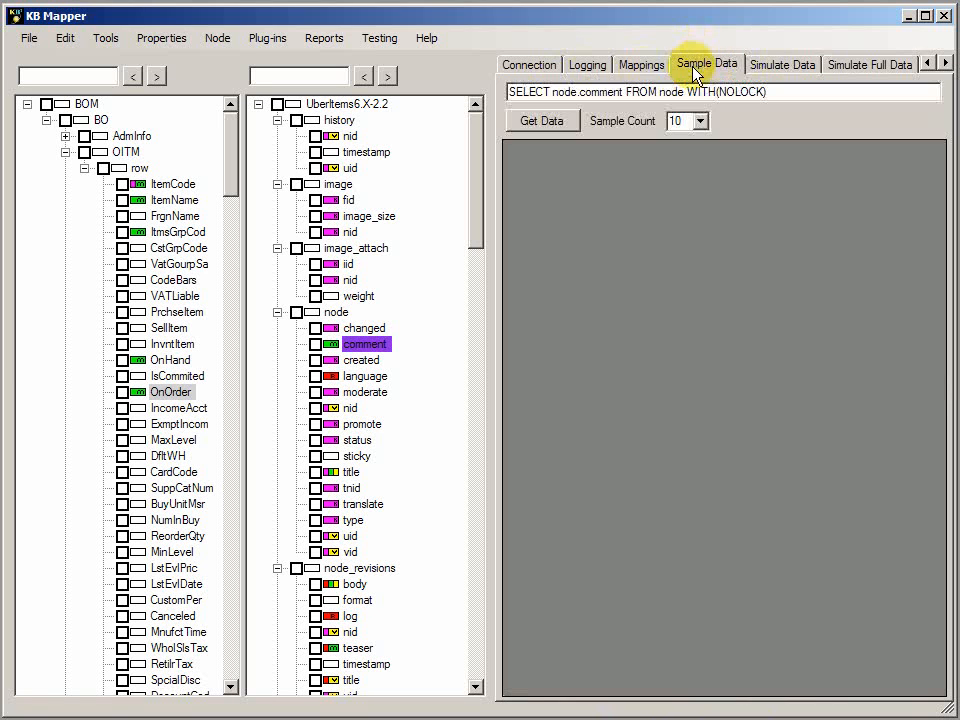
click(334, 312)
click(550, 122)
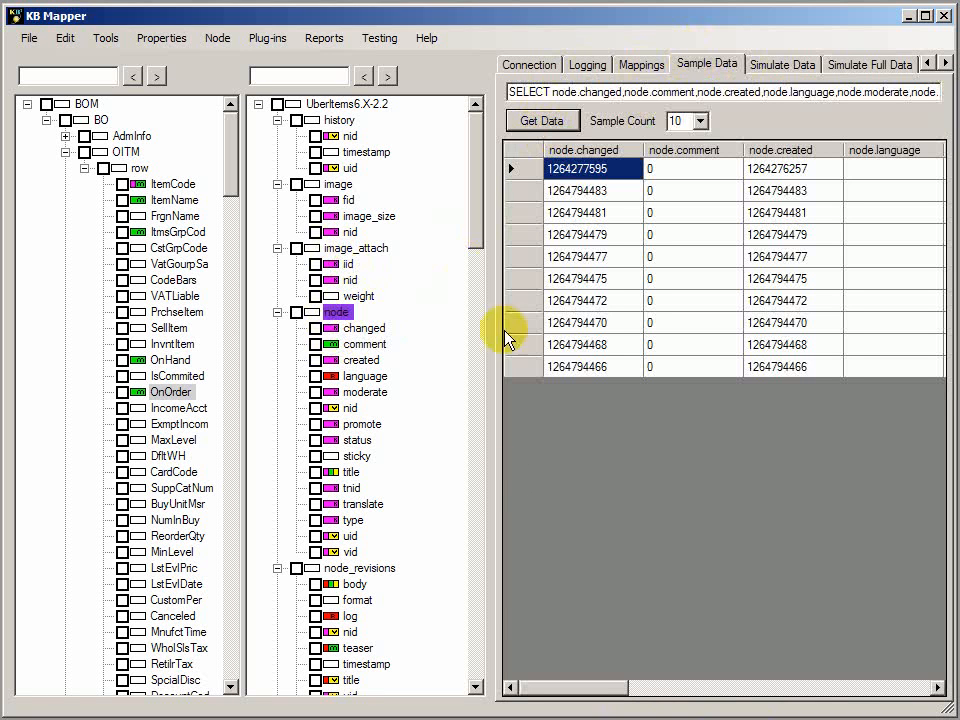
drag(590, 698, 917, 705)
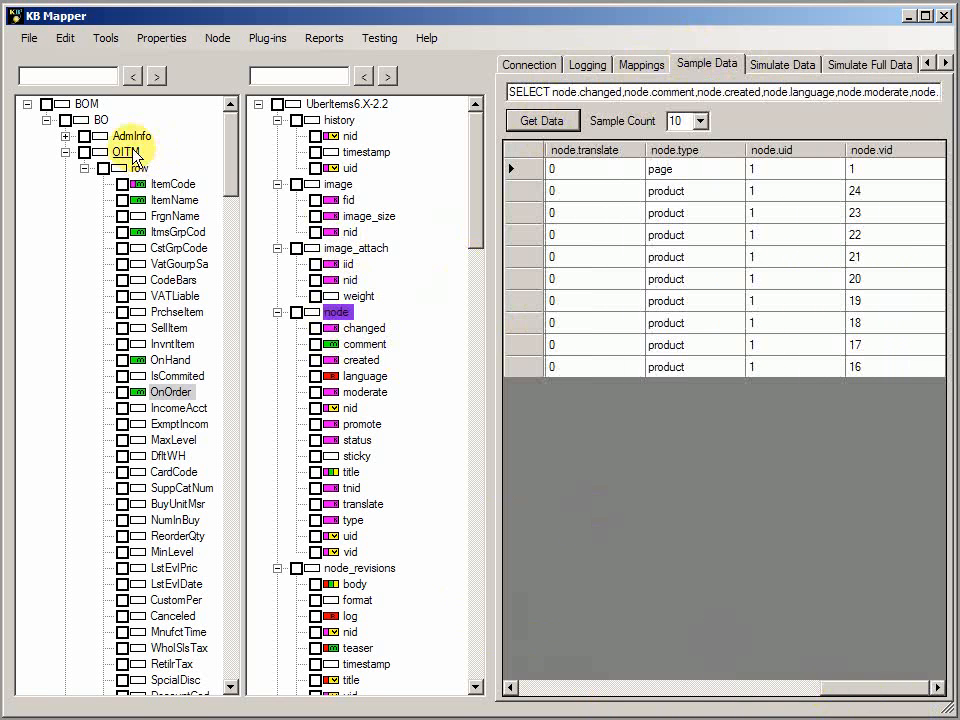
Retrieve sample data for the OITM source table and examine its columns through U_KB1Text
click(337, 314)
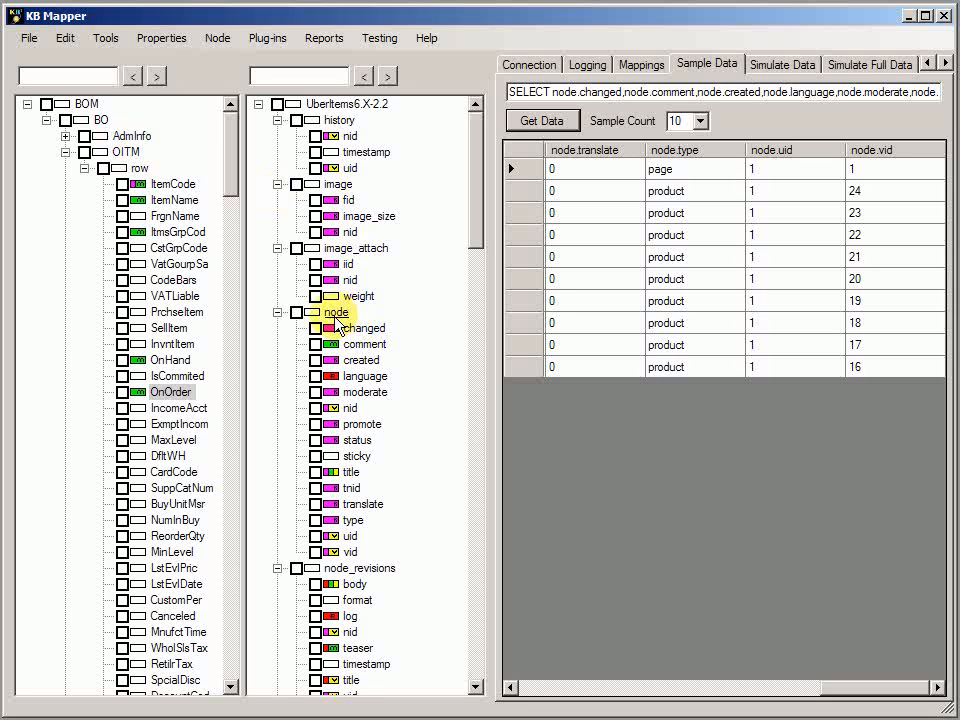
click(128, 152)
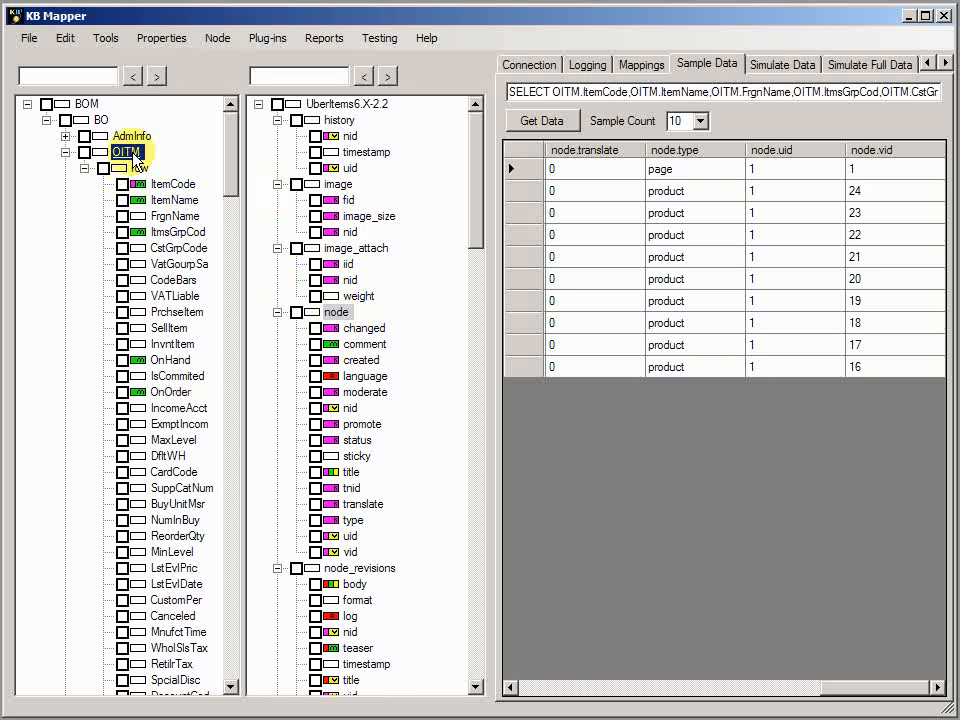
click(541, 123)
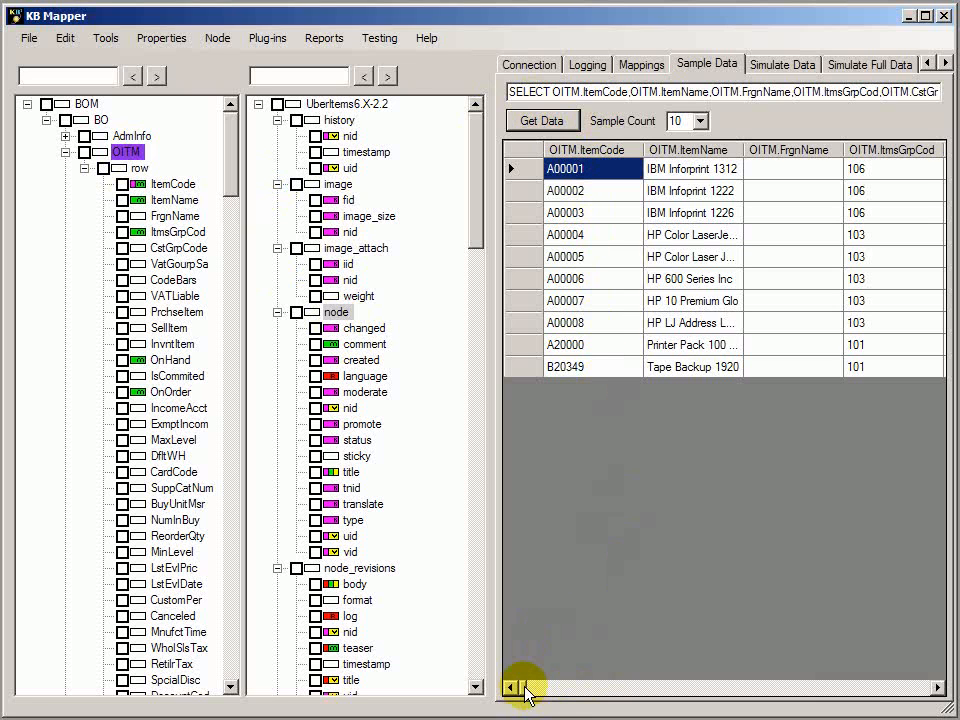
drag(525, 690, 930, 690)
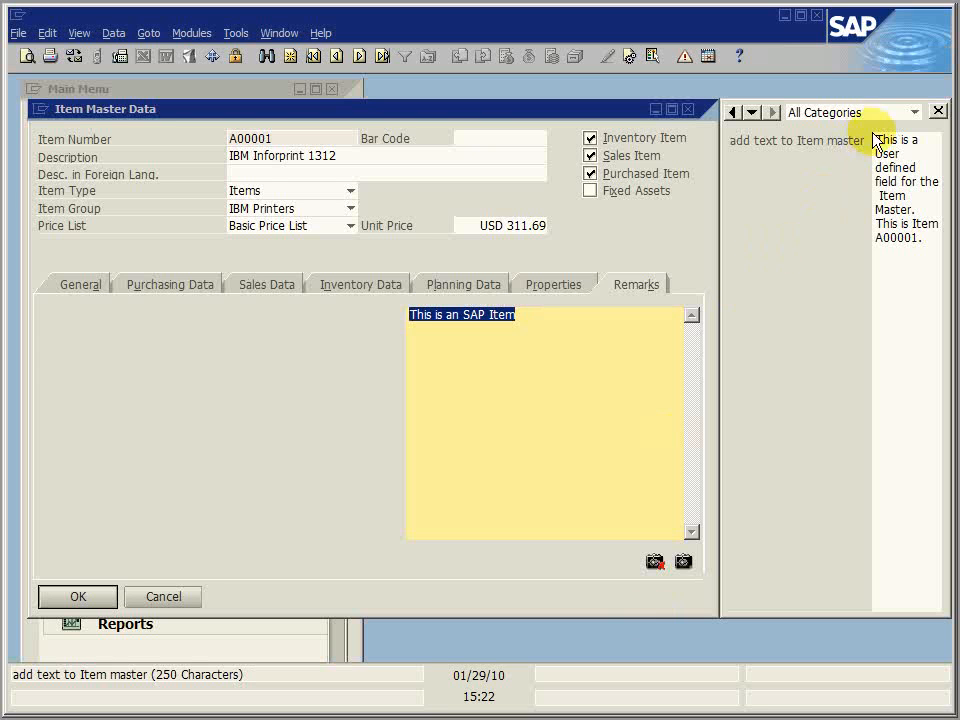
Compare the user-defined text of item A00001 in SAP's Item Master Data with the U_KB1Text sample value in KB Mapper
click(870, 166)
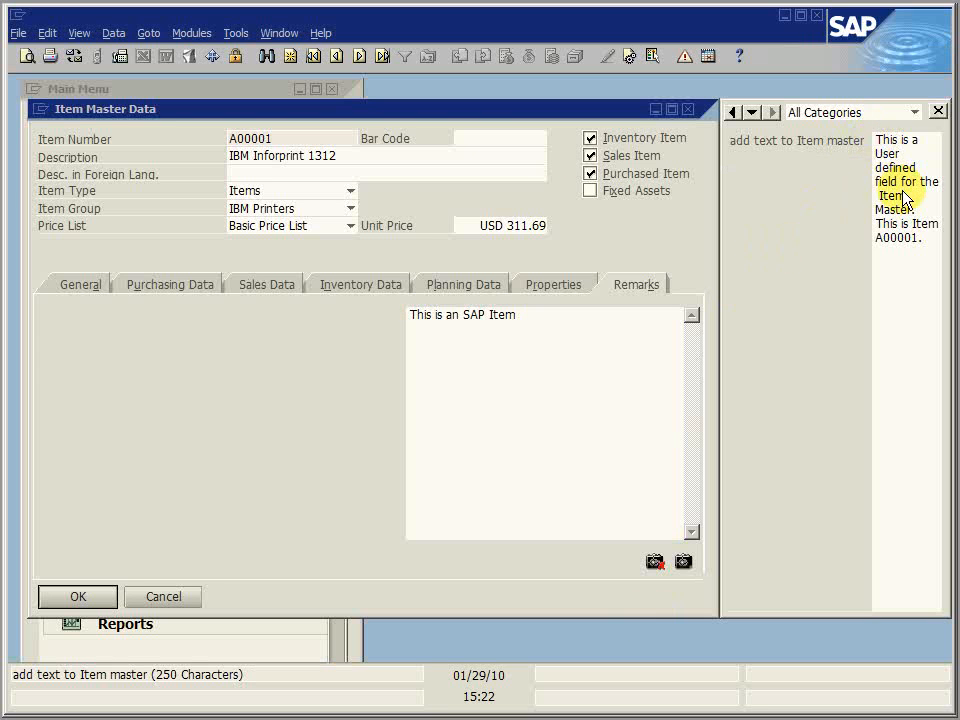
click(905, 200)
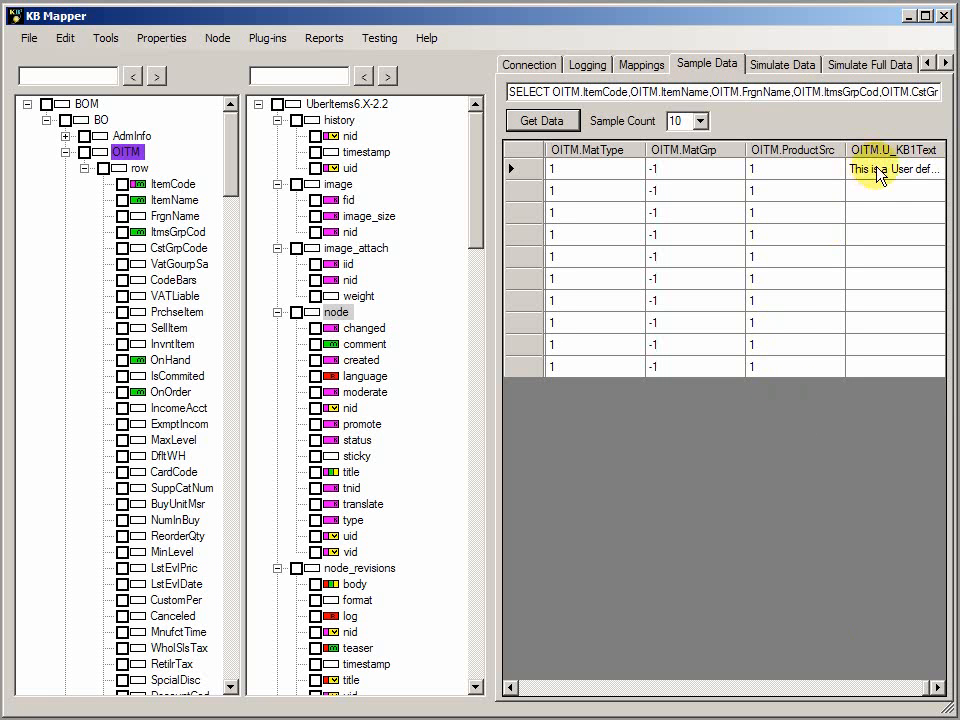
click(878, 170)
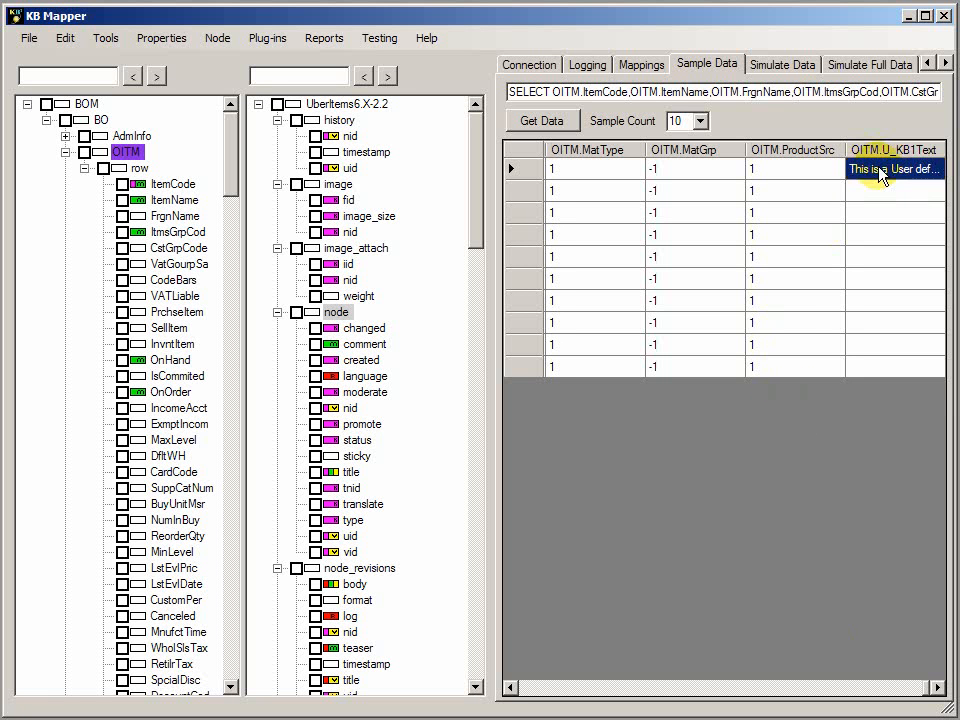
drag(845, 151, 777, 168)
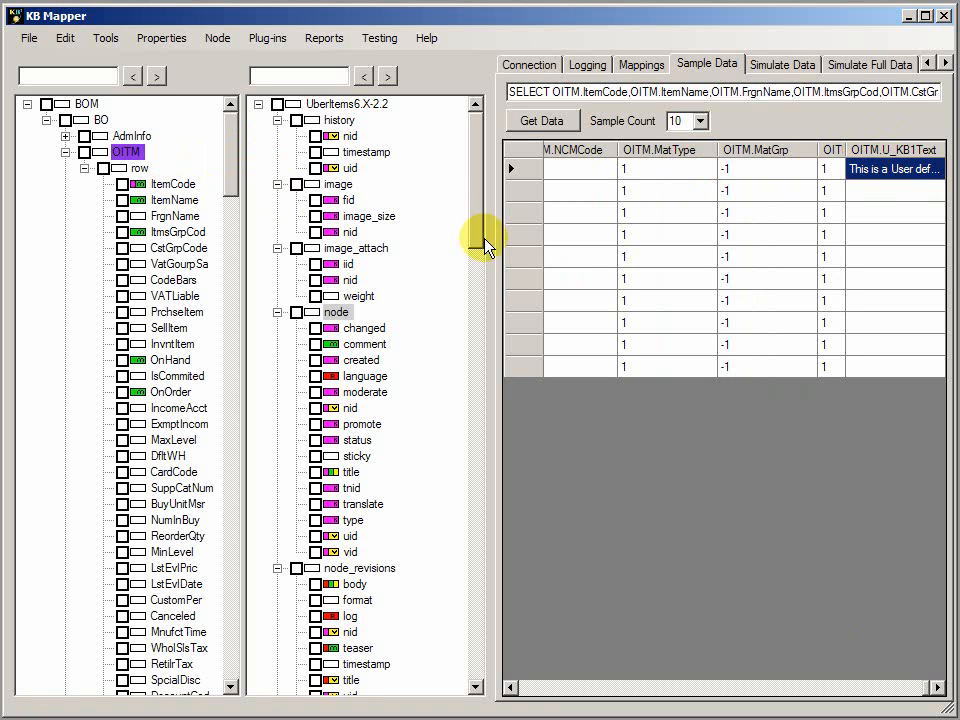
drag(476, 213, 490, 253)
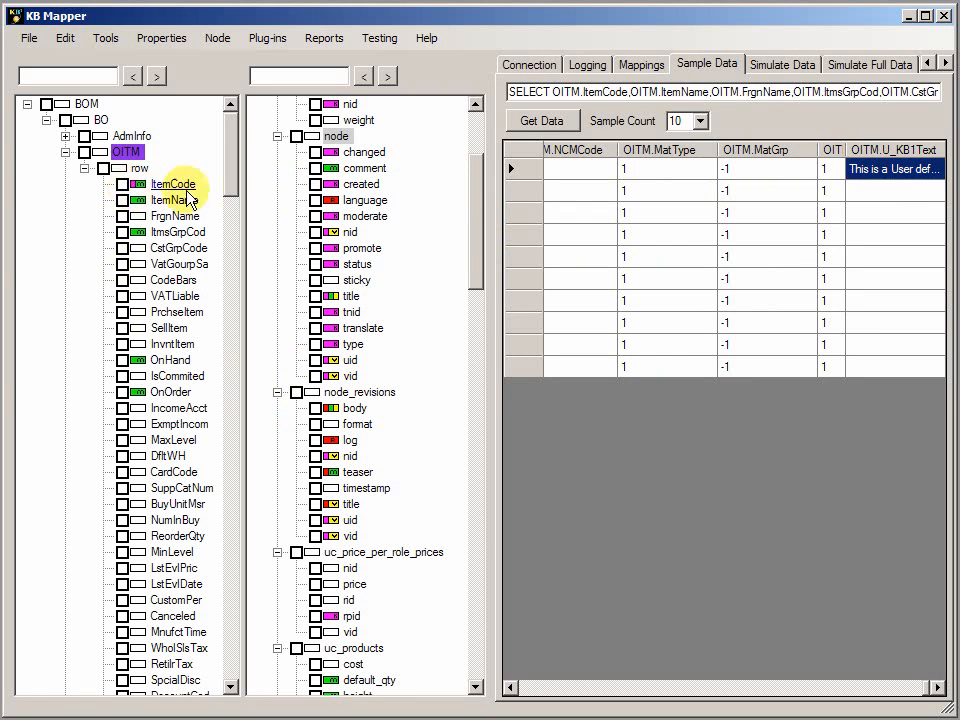
Open the properties of the node table's changed field in the destination and examine its plugin and pre-validation settings
click(541, 66)
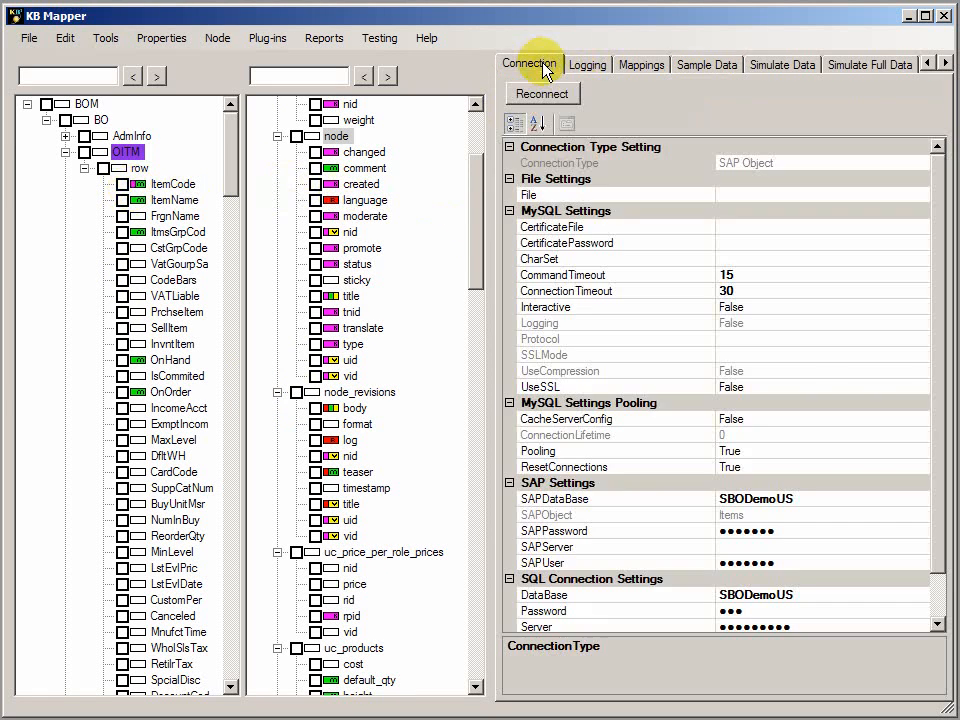
click(927, 63)
click(927, 63)
click(512, 66)
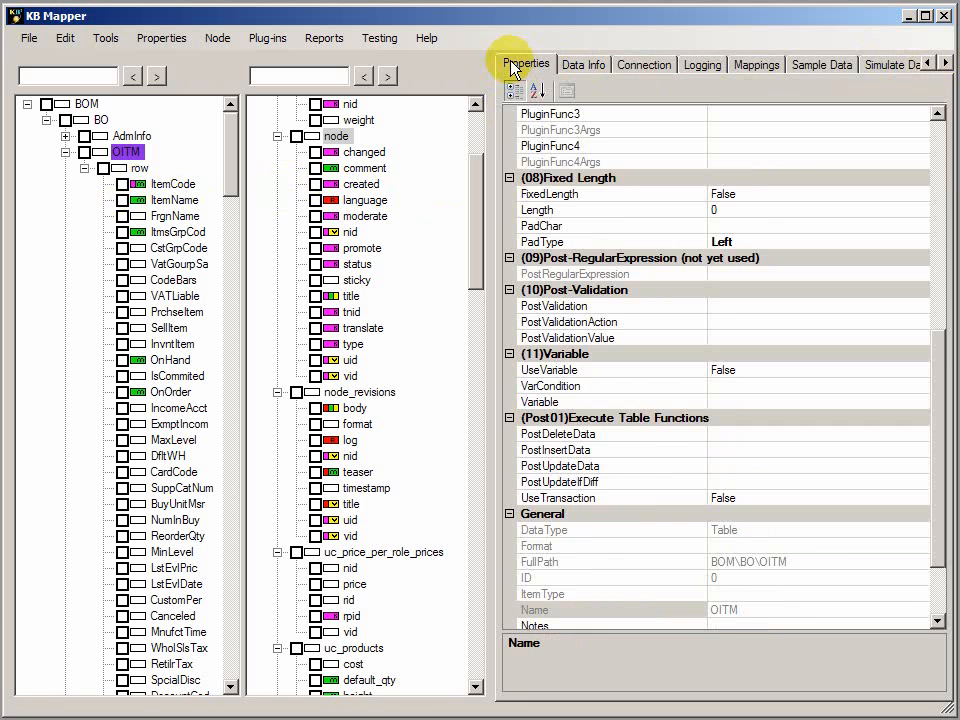
click(364, 153)
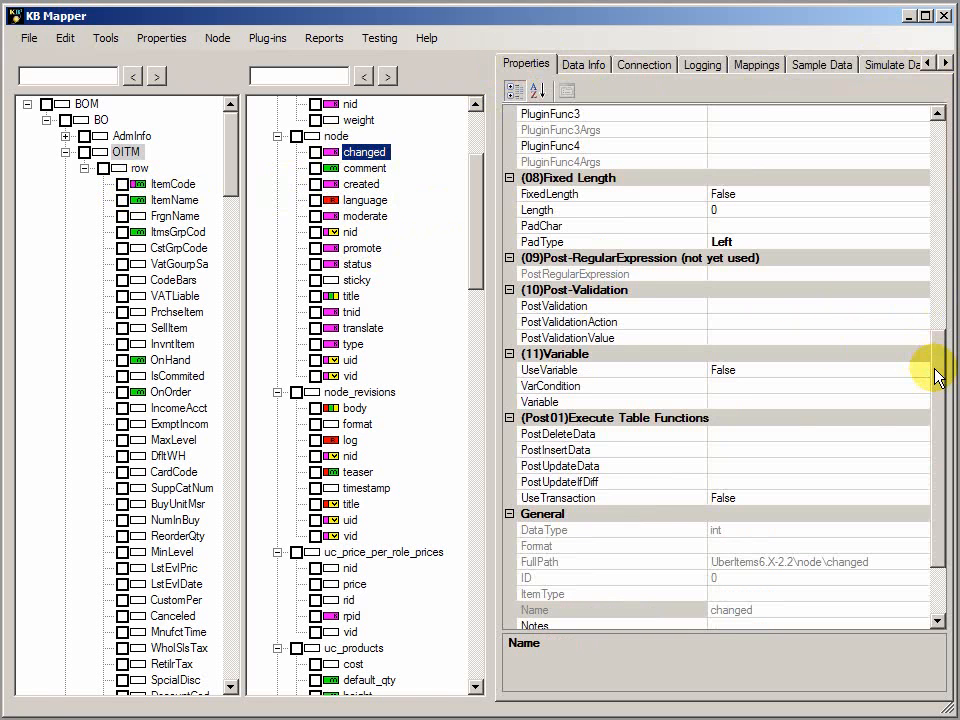
drag(938, 376, 921, 300)
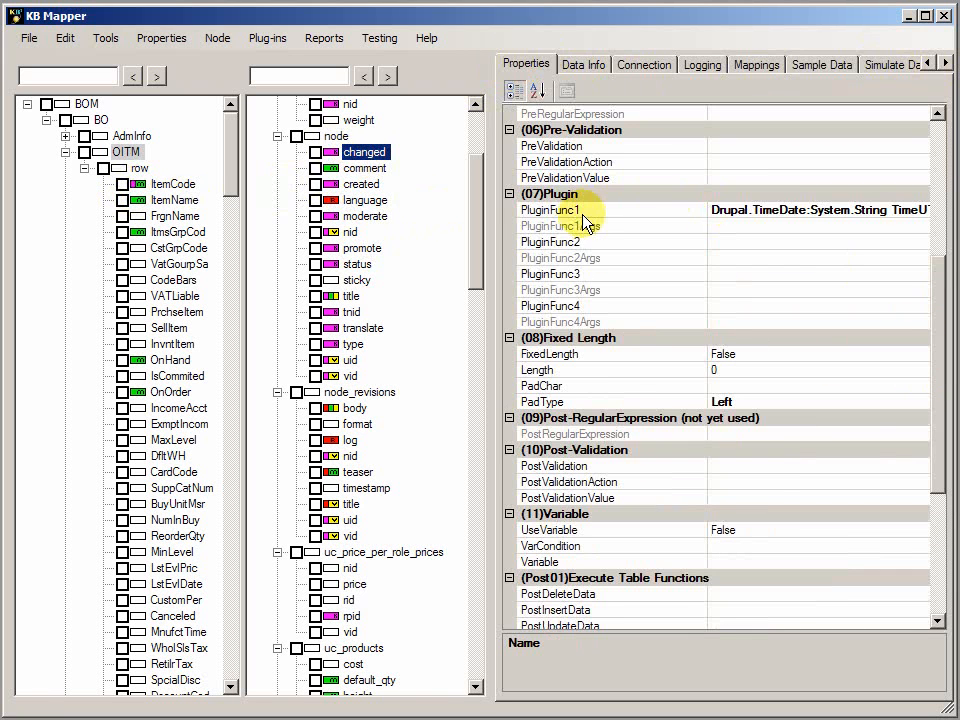
drag(943, 302, 939, 253)
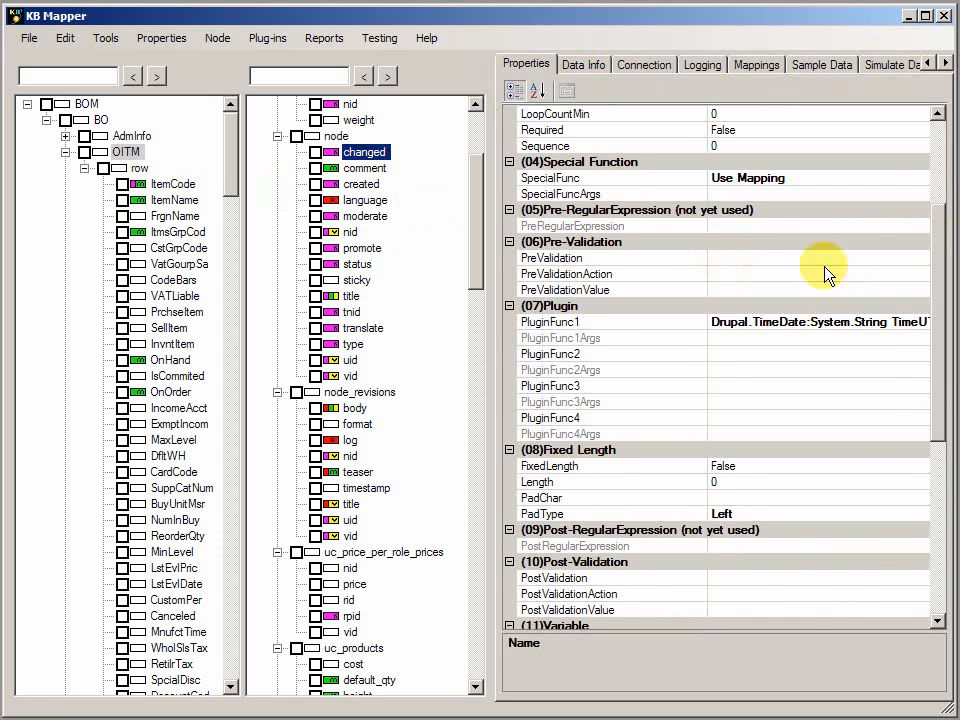
Review the available SpecialFunc options for the changed field and keep Use Mapping
click(843, 181)
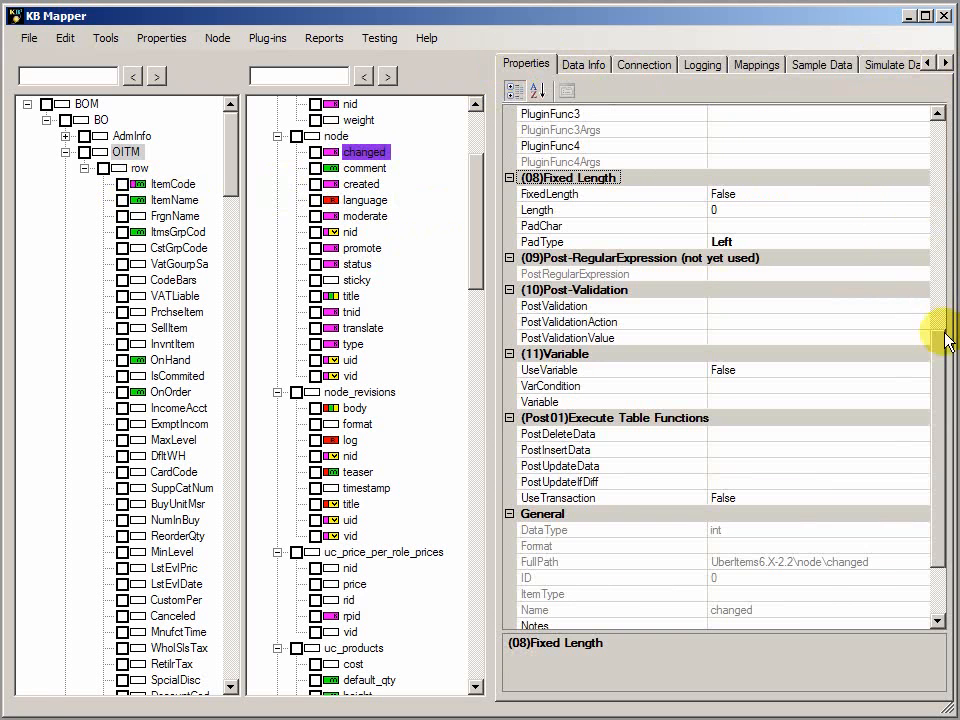
drag(940, 360, 810, 176)
click(797, 165)
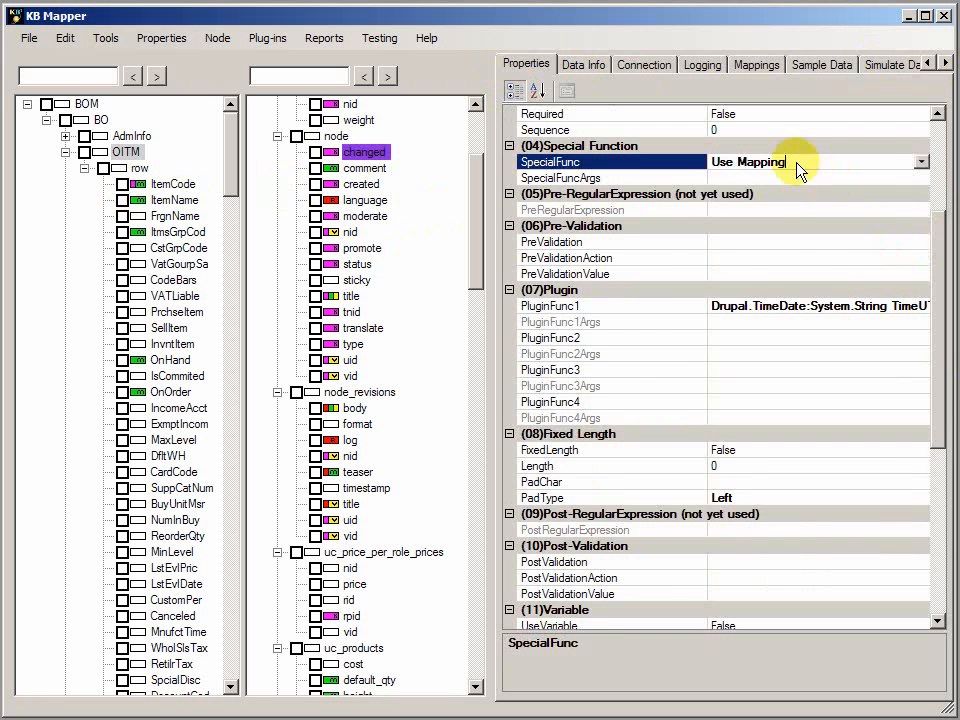
click(924, 166)
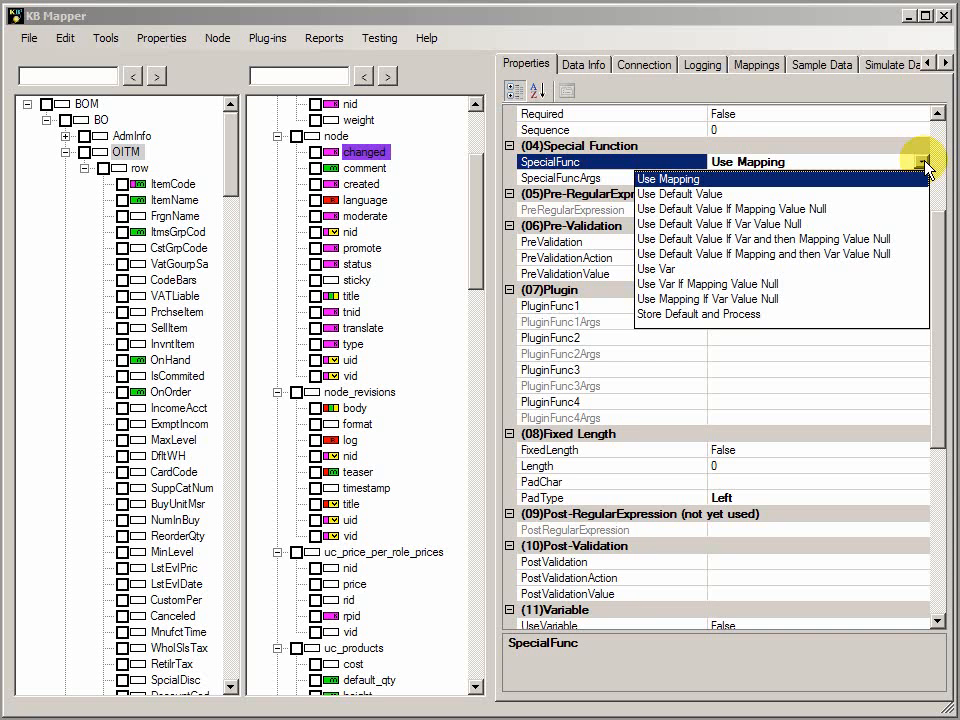
click(926, 170)
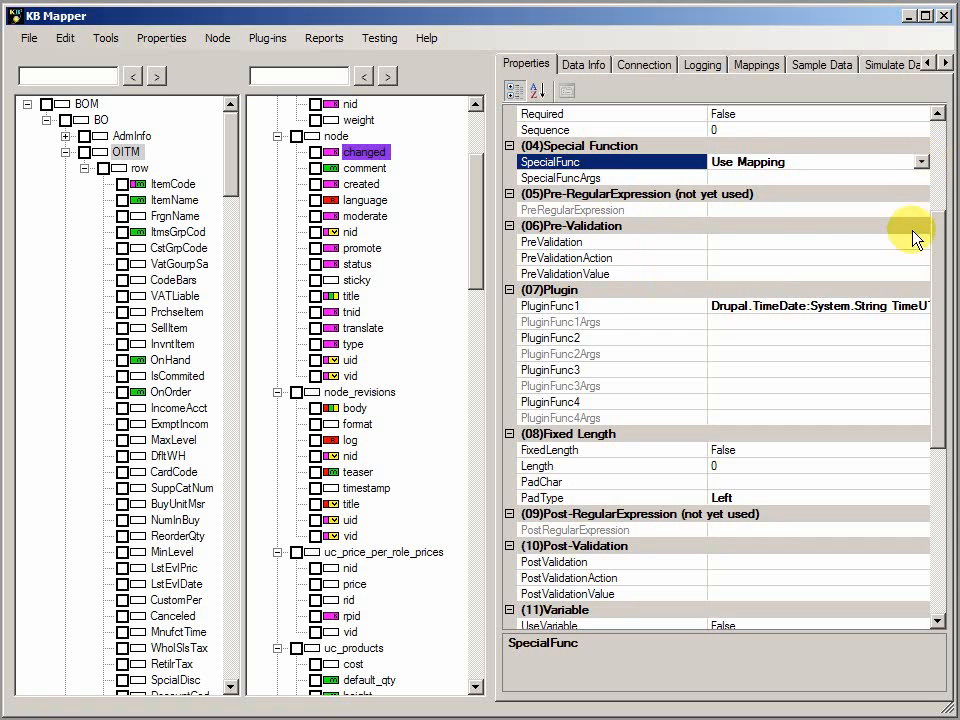
Review the available PostValidationAction and PostValidation options for the changed field without choosing any
drag(939, 253, 936, 304)
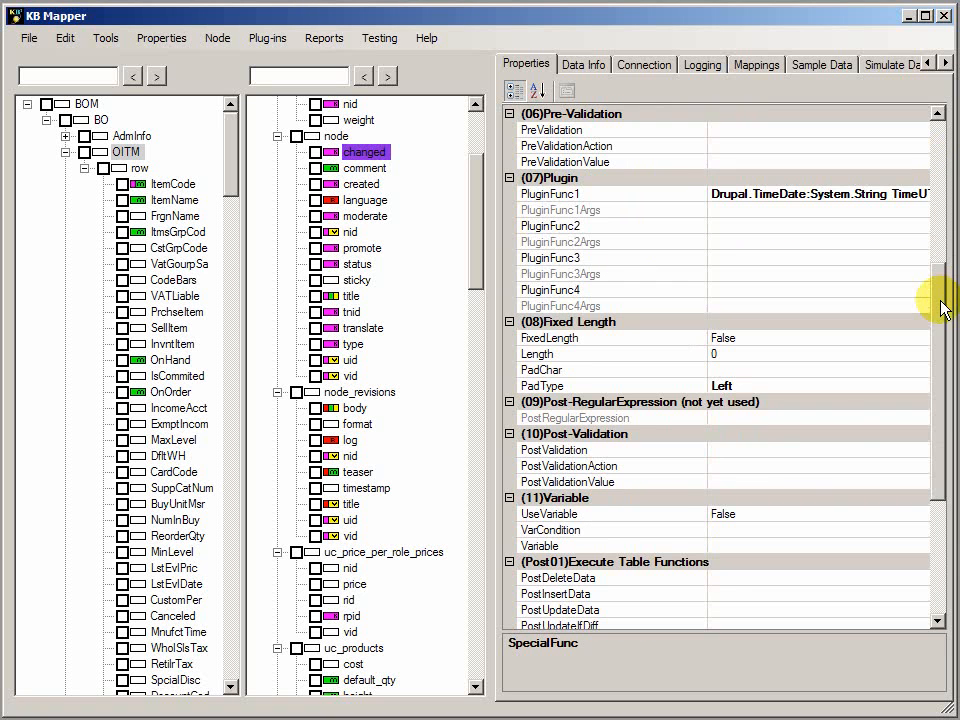
click(793, 468)
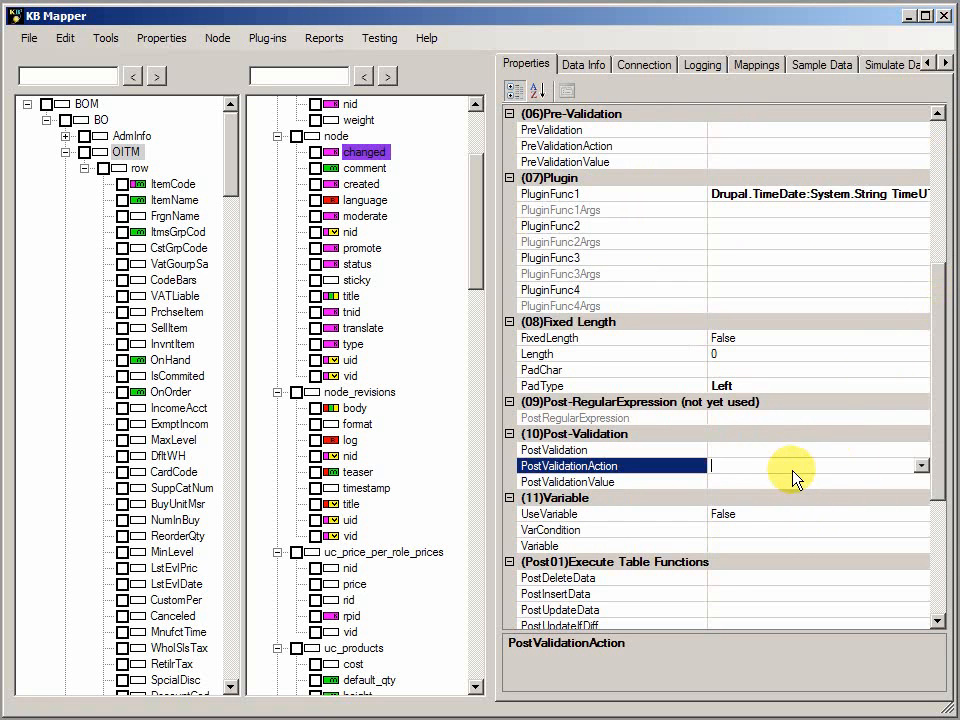
click(921, 467)
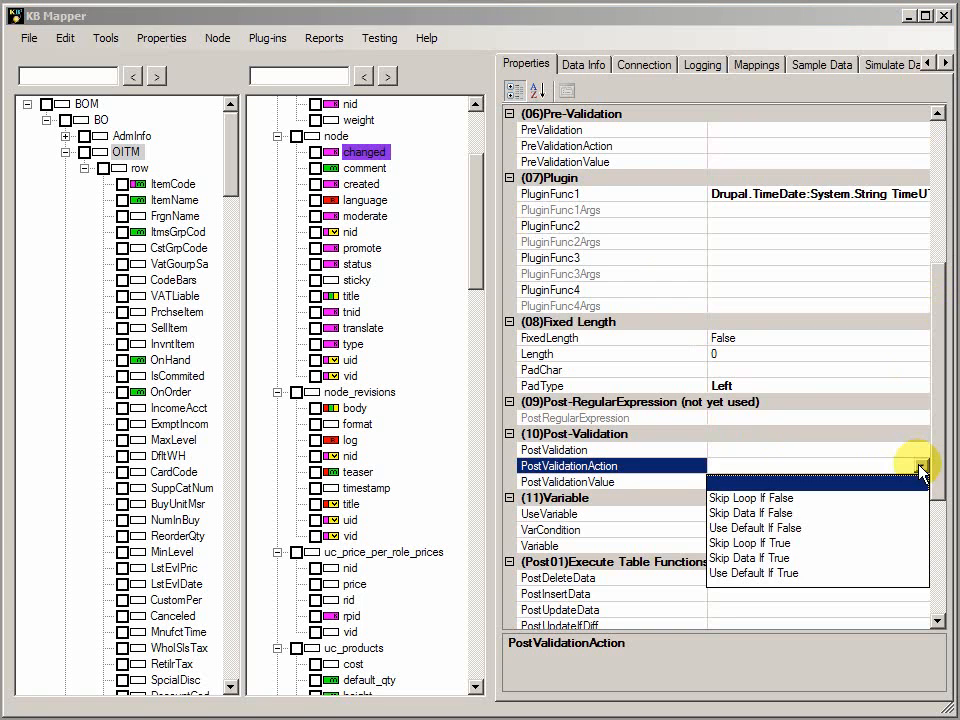
click(919, 467)
click(920, 452)
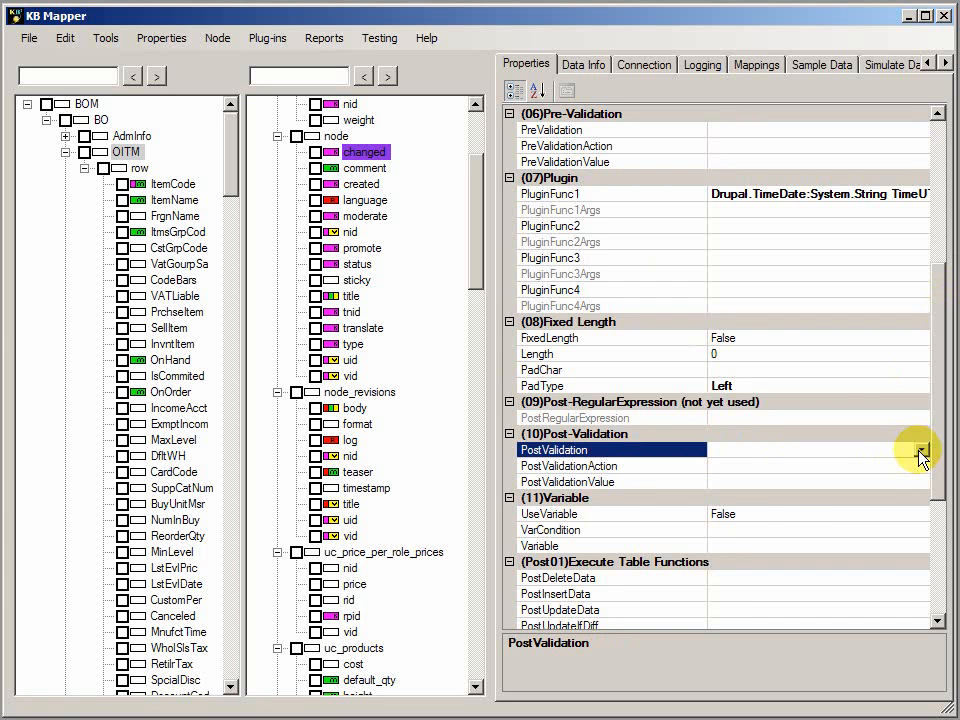
click(921, 452)
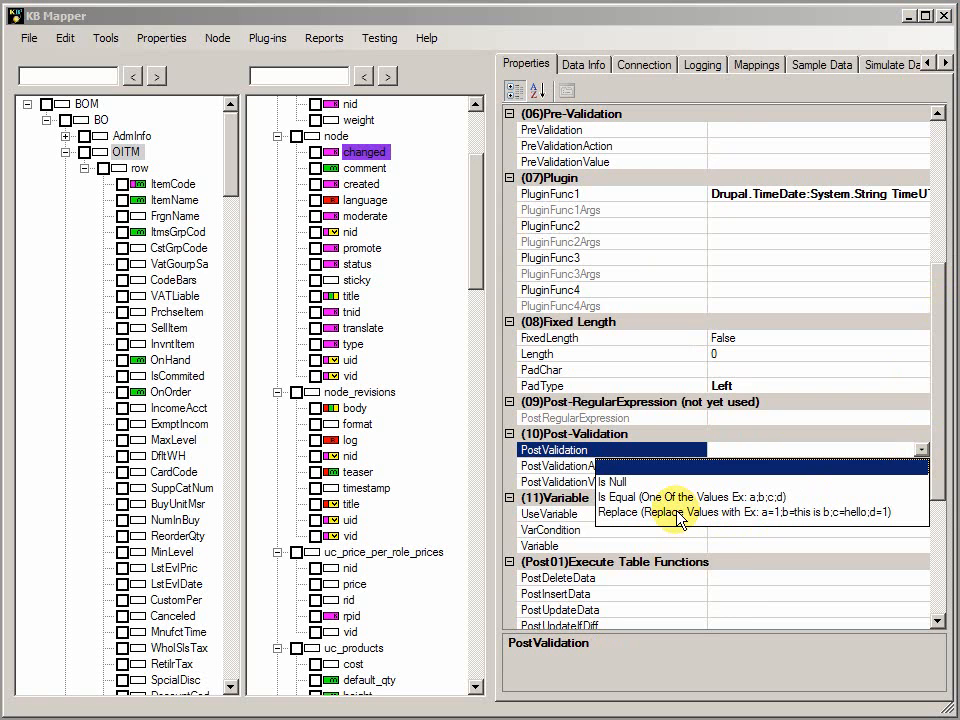
click(836, 427)
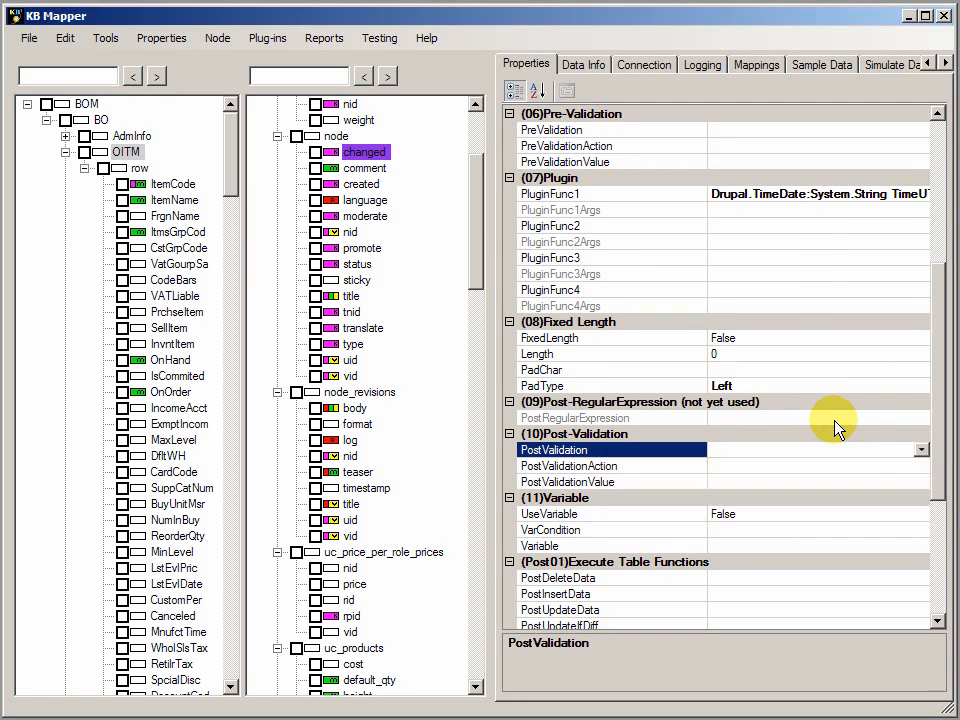
Browse the Common, Drupal and SAP plugin functions available for PluginFunc1 of the changed field, keeping Drupal.TimeDate TimeUTC()
click(845, 194)
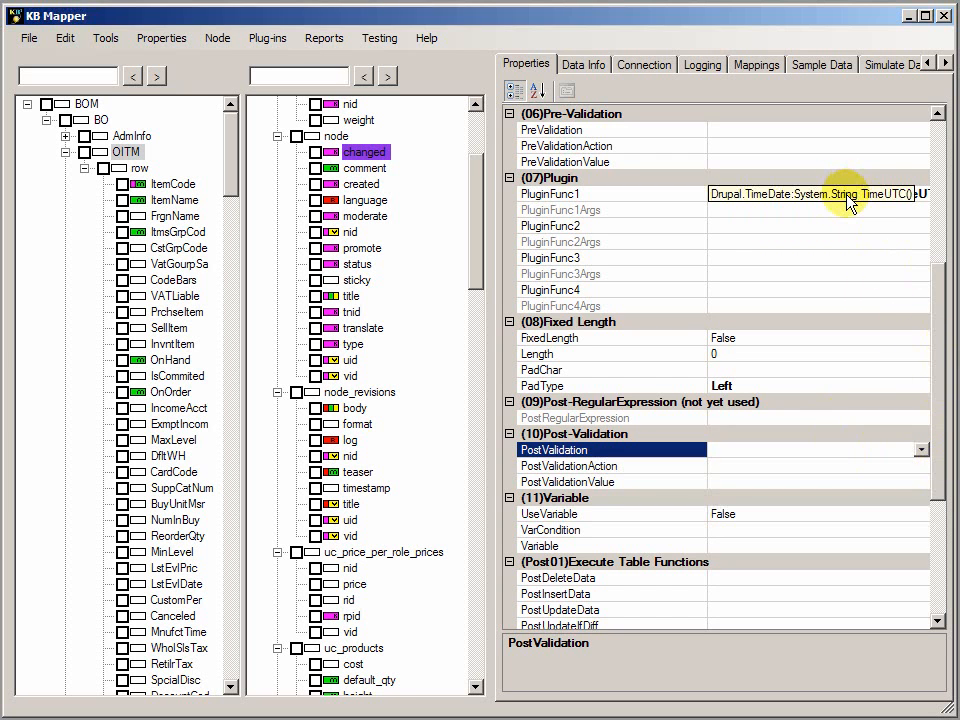
click(921, 194)
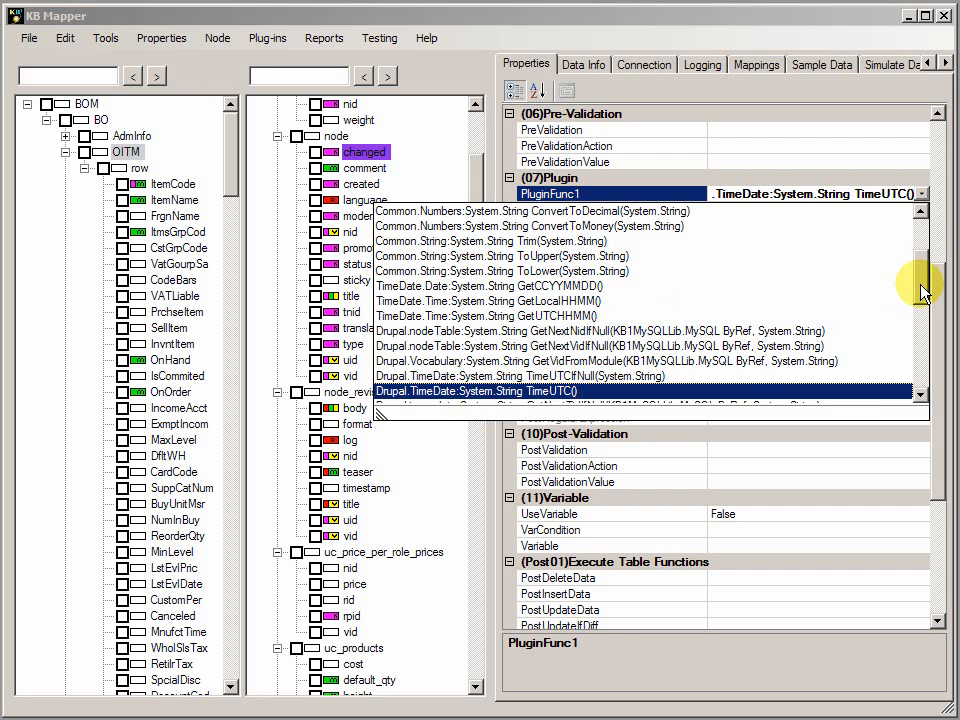
drag(922, 295, 922, 322)
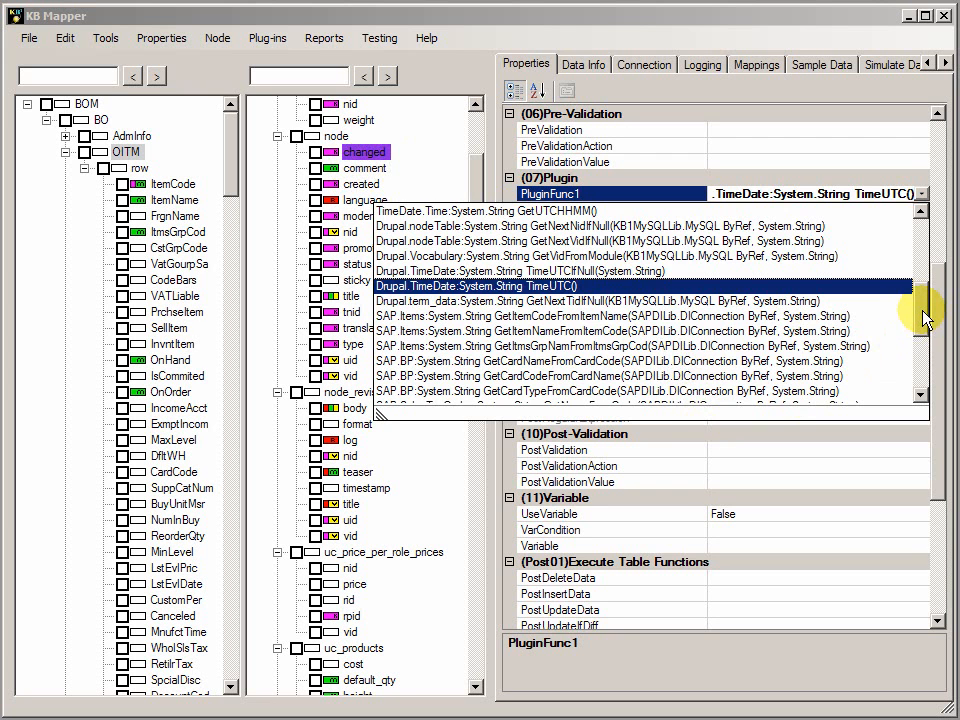
drag(926, 315, 920, 340)
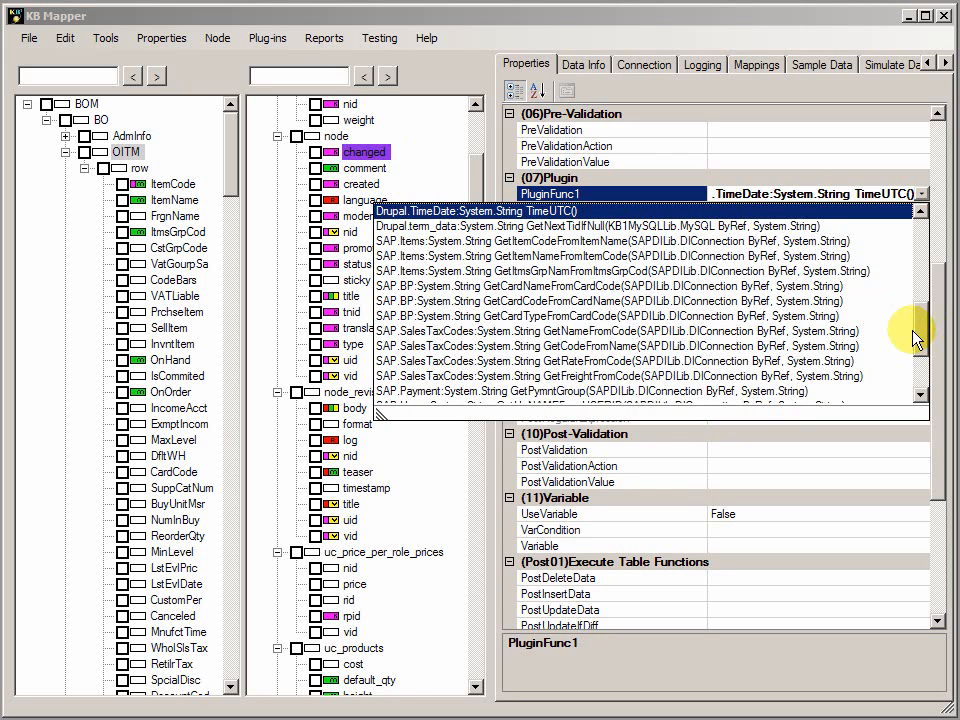
click(783, 175)
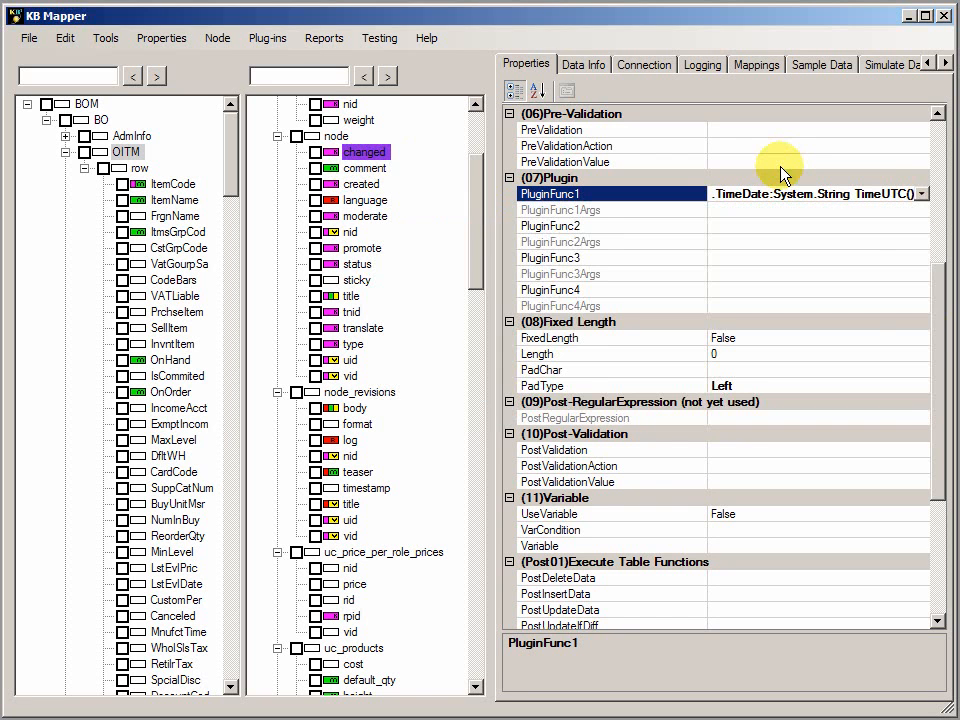
Examine the changed field's variable, table function, general, link and tag properties, and return to the start of the destination tree
drag(940, 344, 940, 402)
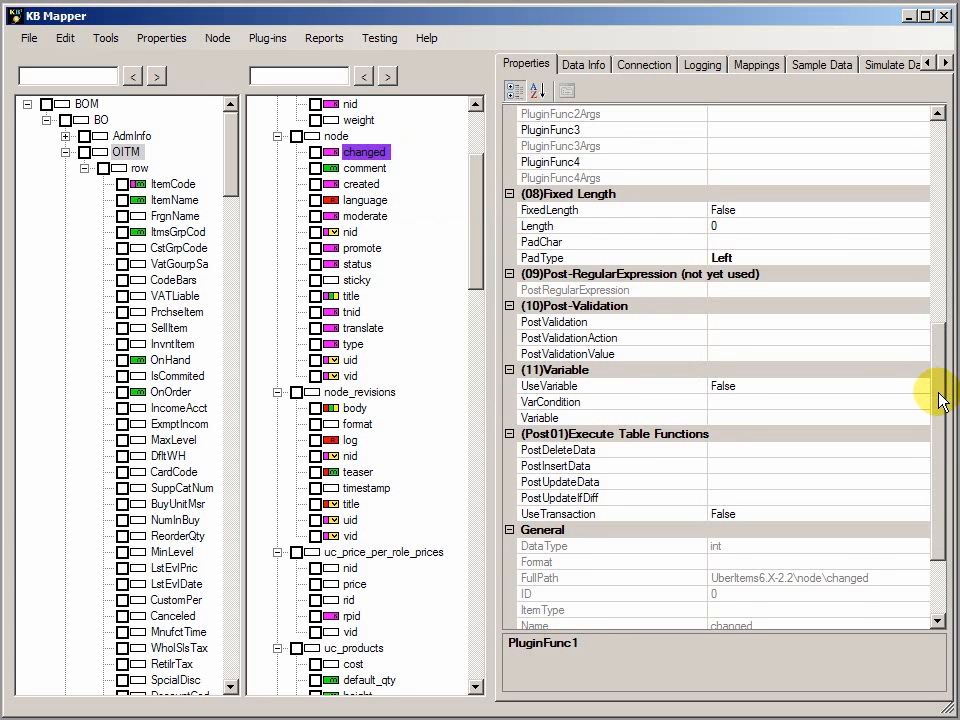
drag(940, 400, 936, 461)
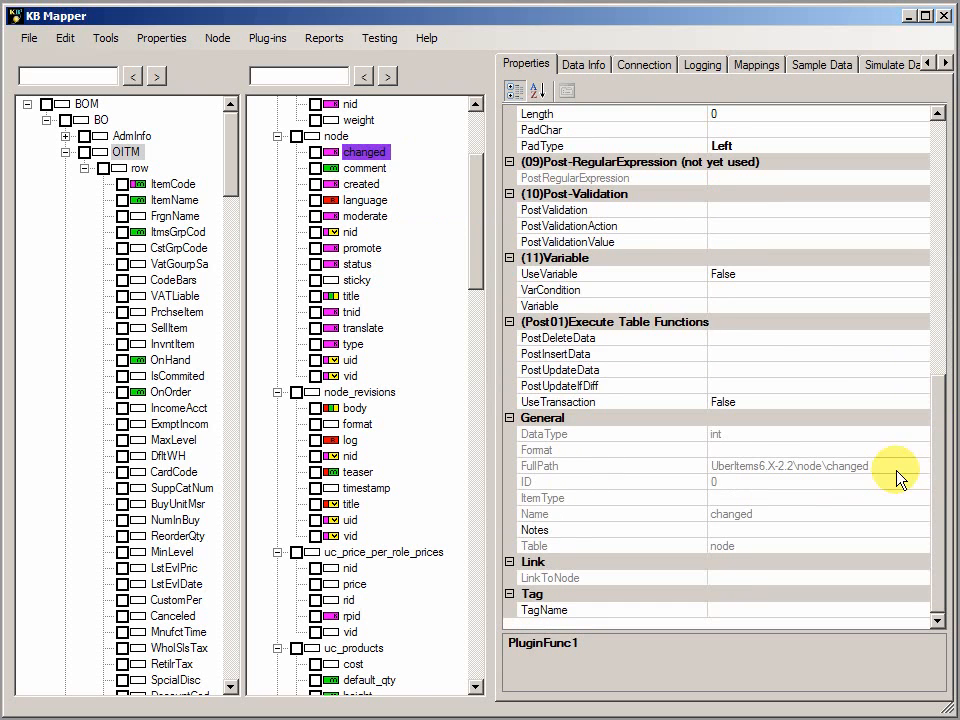
drag(472, 238, 480, 174)
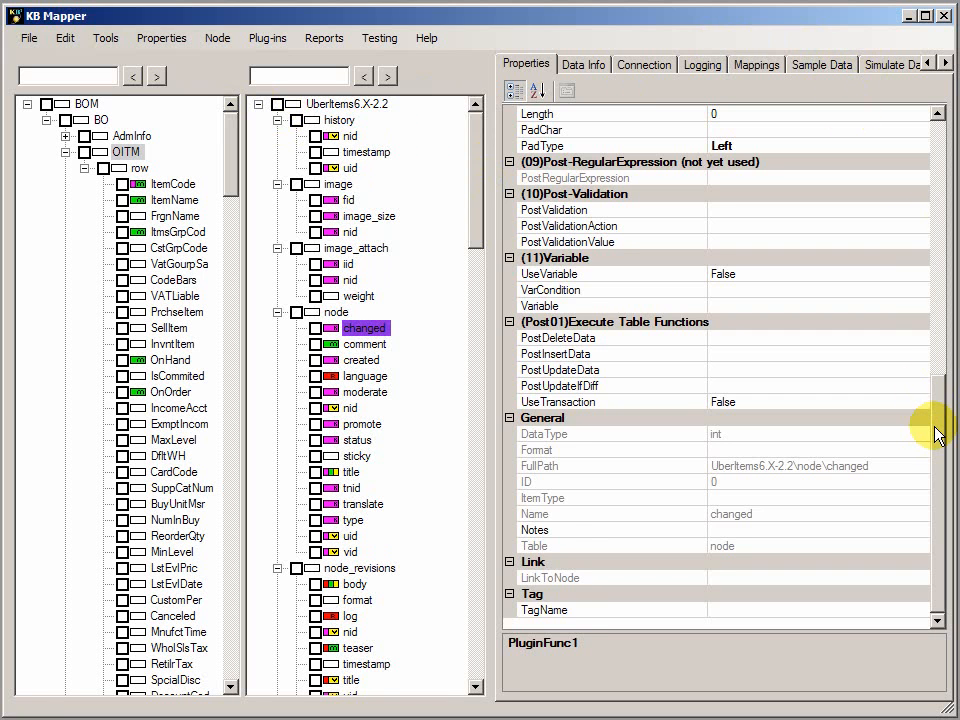
Go through the changed field's properties from Node usage to Tag, checking DataSelectionArg, the SpecialFunc options and PreValidation
drag(939, 435, 935, 176)
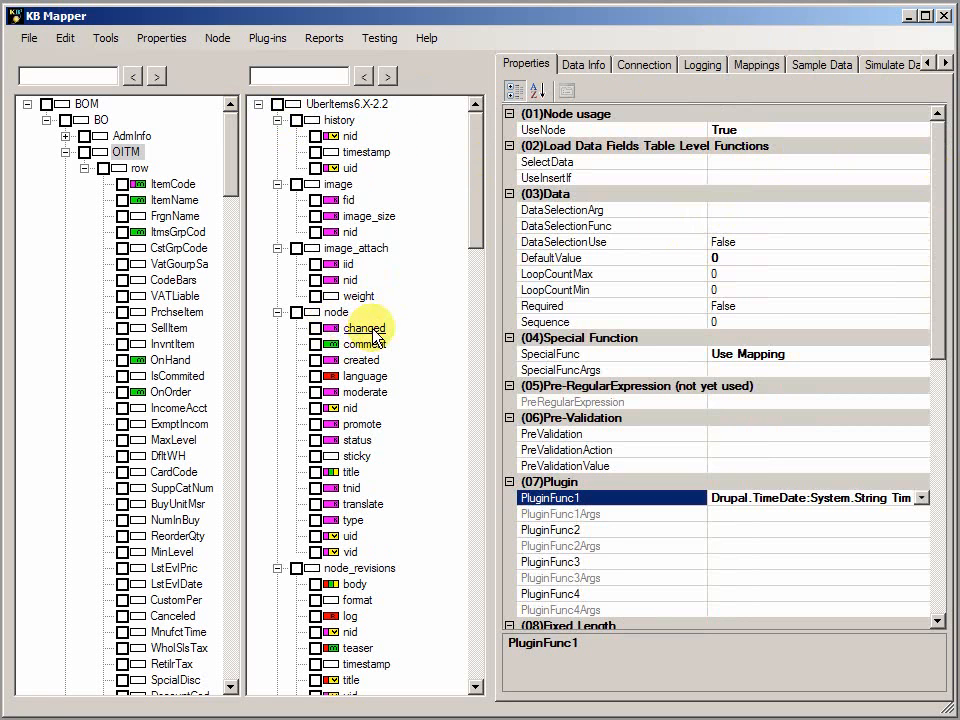
click(747, 211)
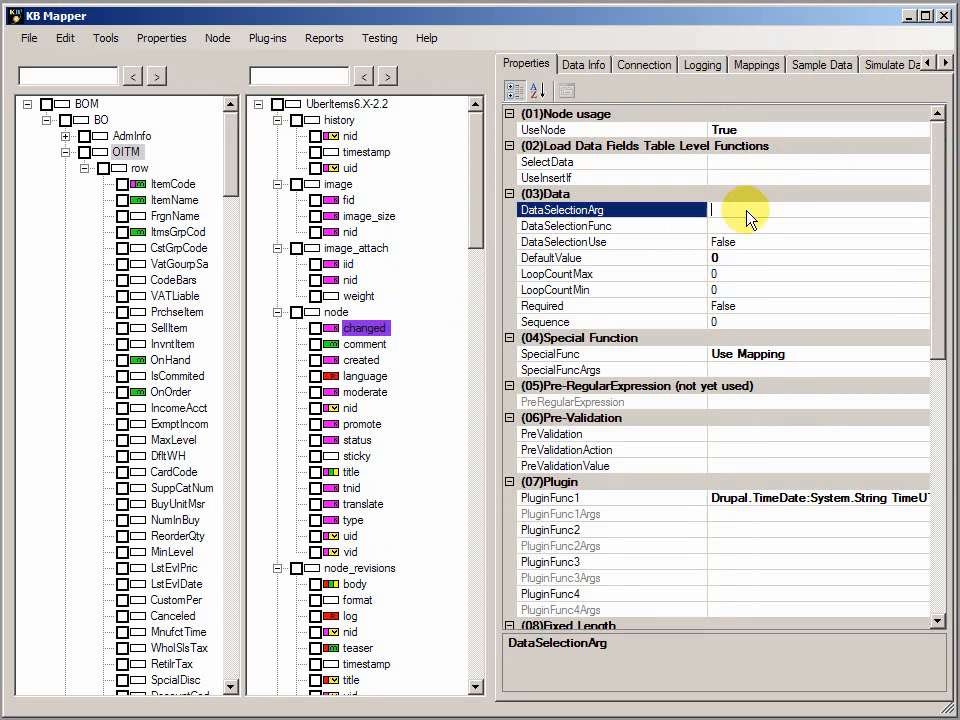
click(790, 358)
click(925, 356)
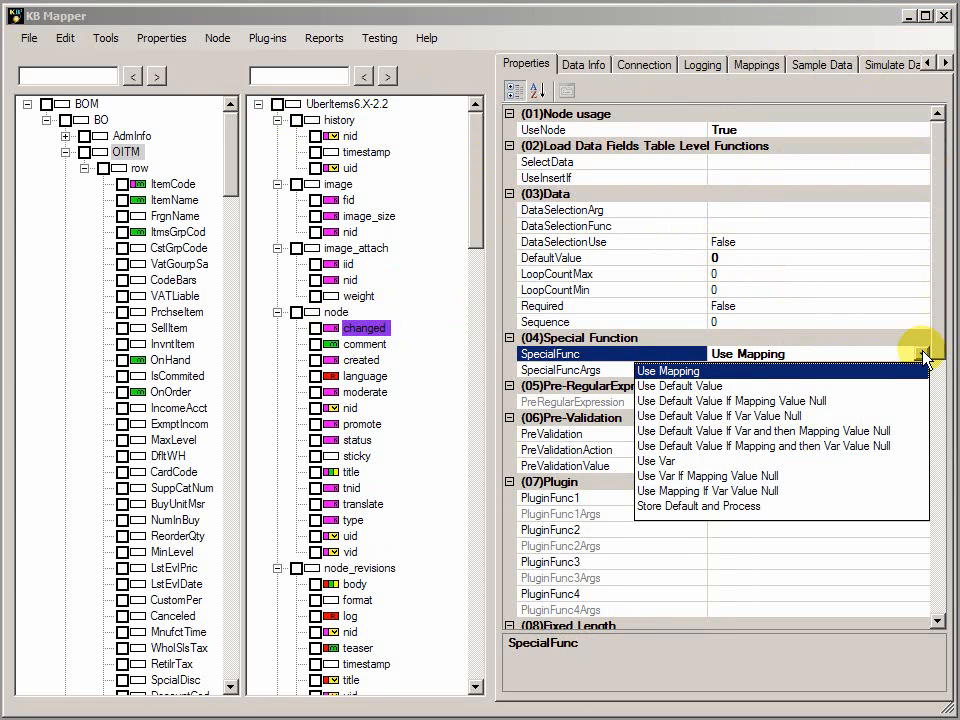
click(925, 356)
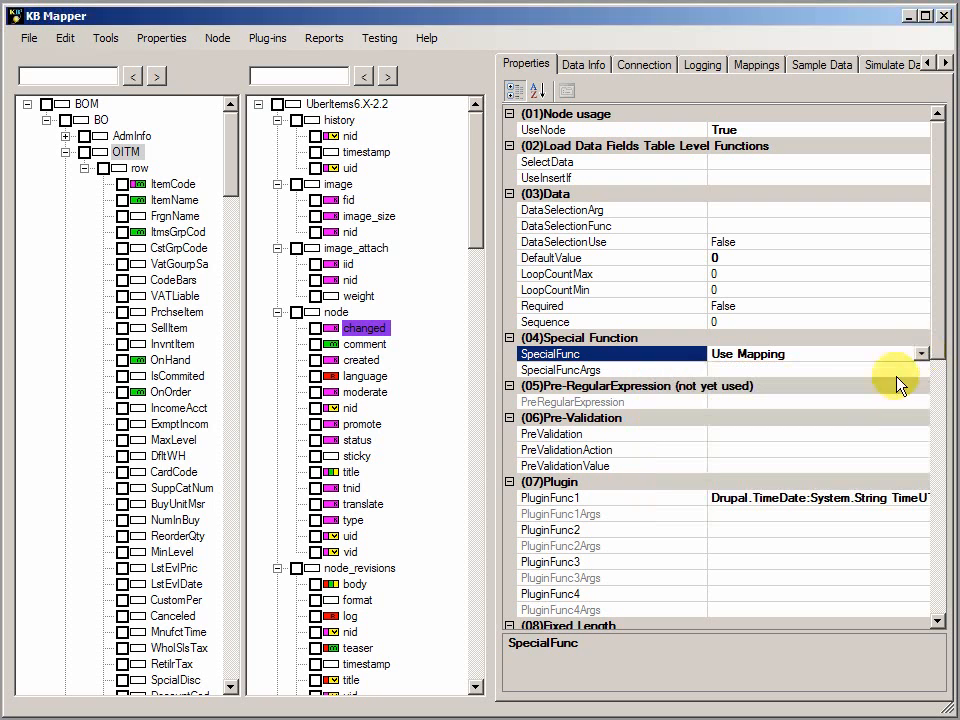
click(835, 405)
click(828, 436)
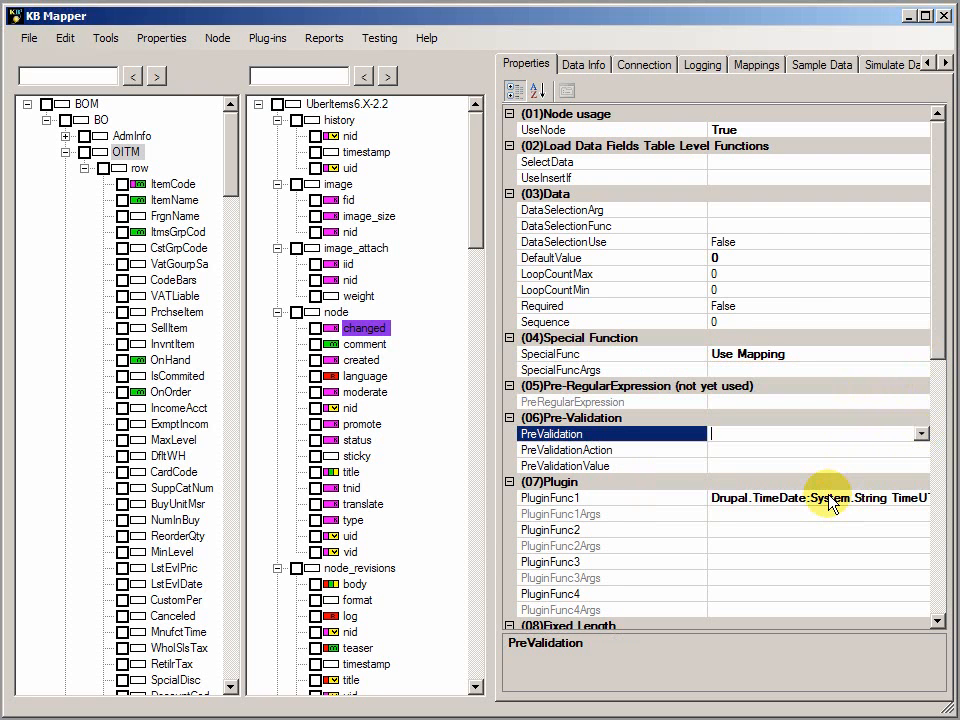
drag(936, 317, 936, 673)
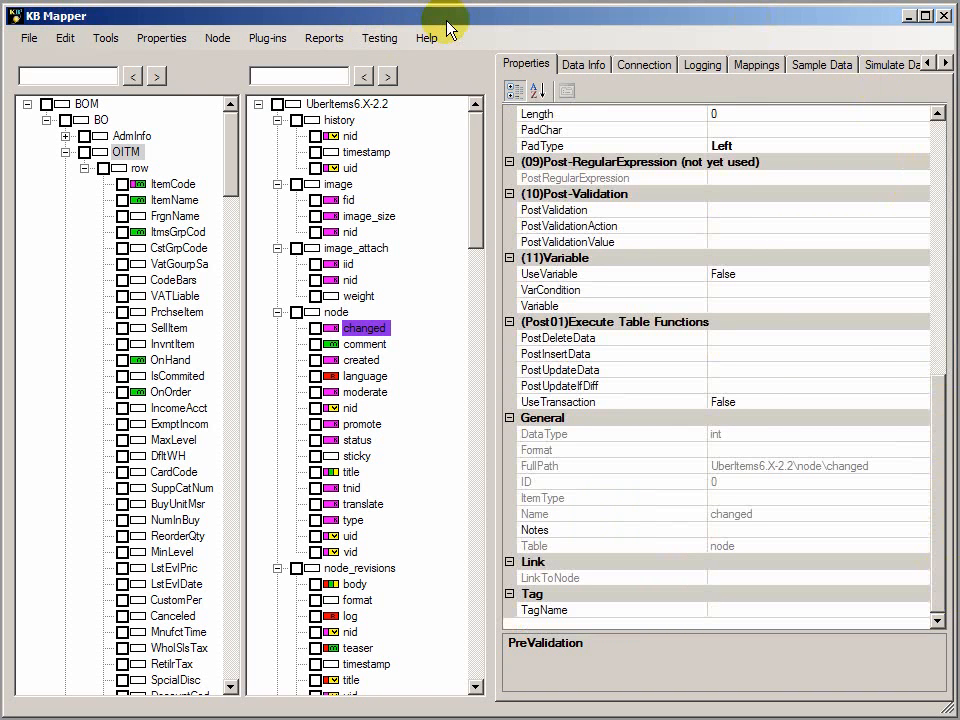
Minimize KB Mapper to return to item A00001 in SAP's Item Master Data
click(910, 16)
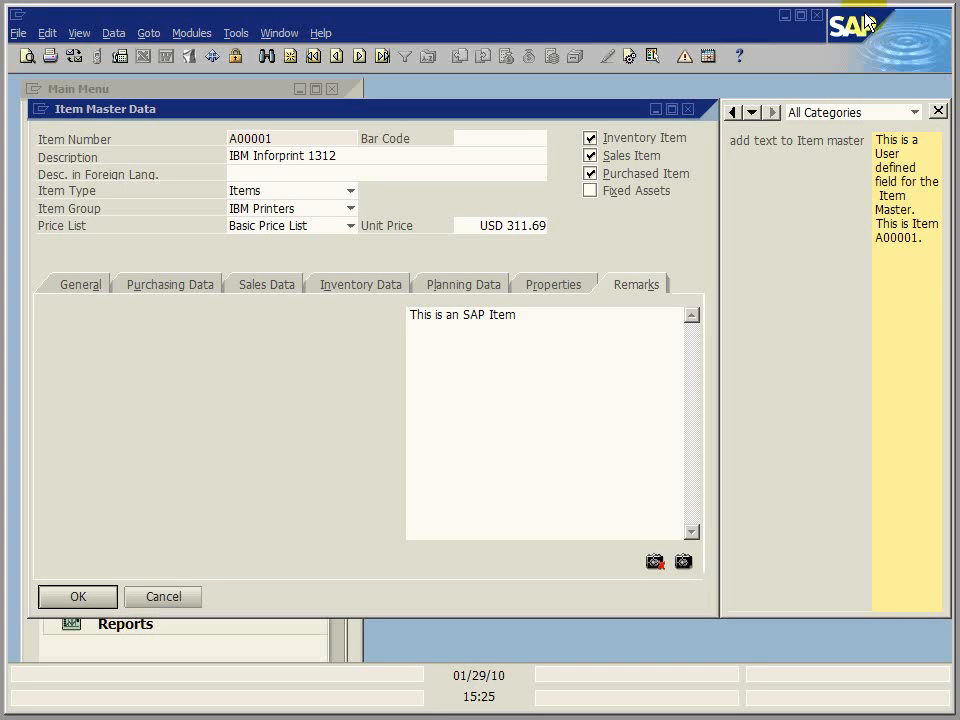